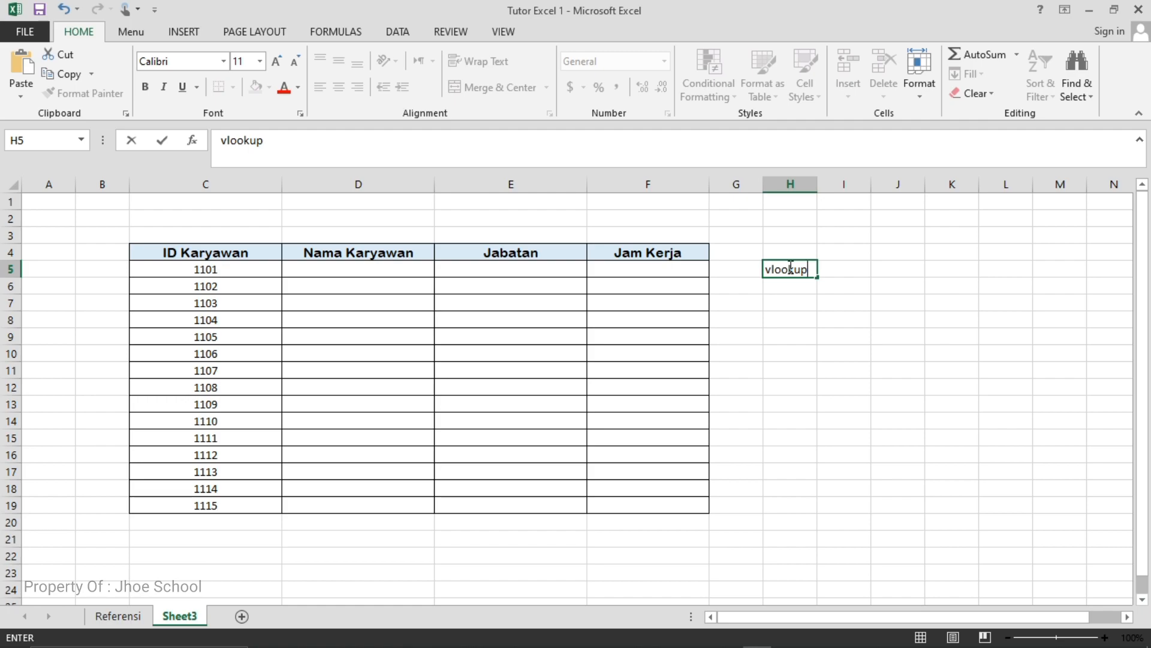
- Enter the labels vlookup in H5 and hlookup in H6, and set both to font size 14
{"action": "key", "text": "Return"}
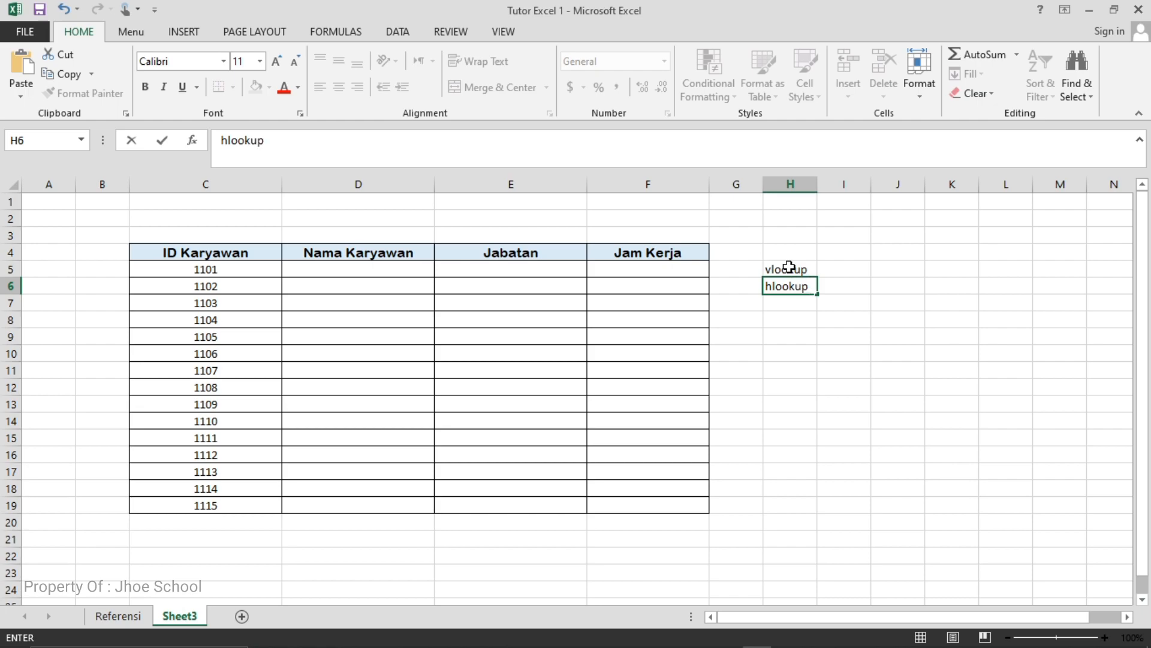
{"action": "left_click", "coordinate": [788, 269]}
{"action": "left_click_drag", "start_coordinate": [789, 268], "coordinate": [800, 287]}
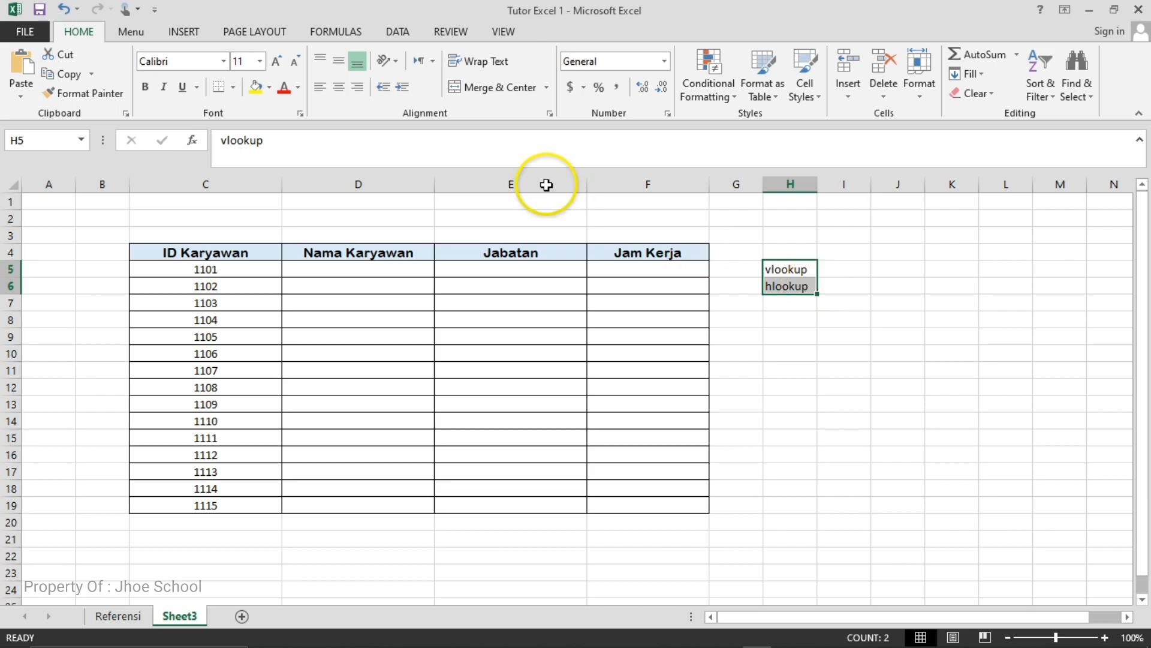
{"action": "left_click", "coordinate": [262, 62]}
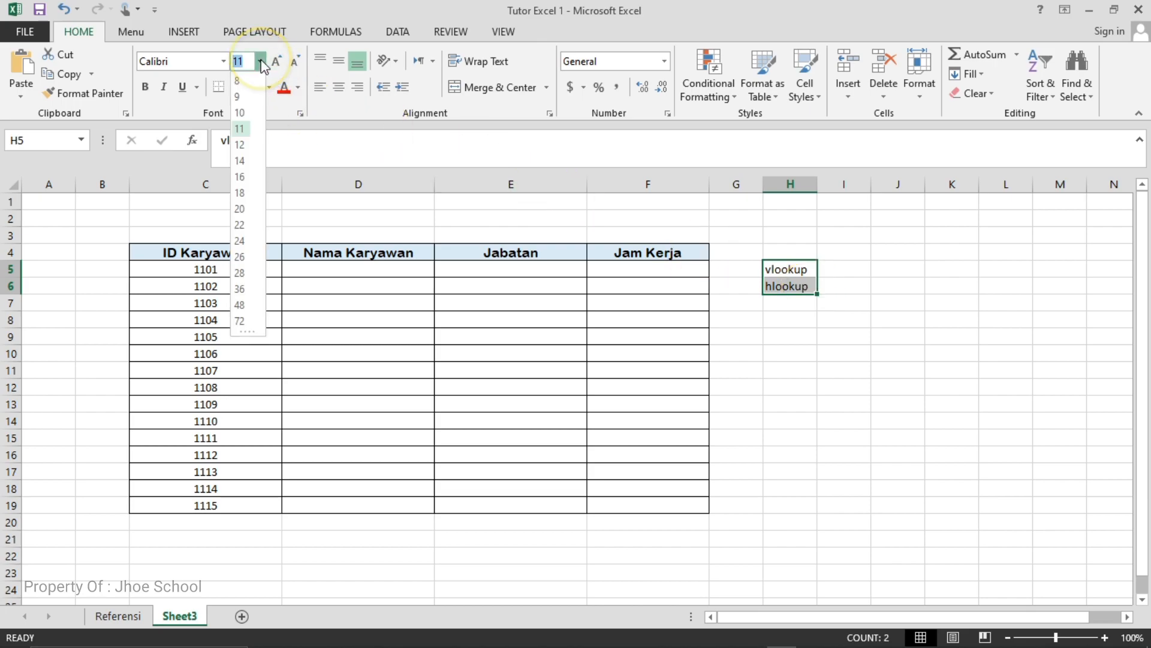
{"action": "left_click", "coordinate": [249, 163]}
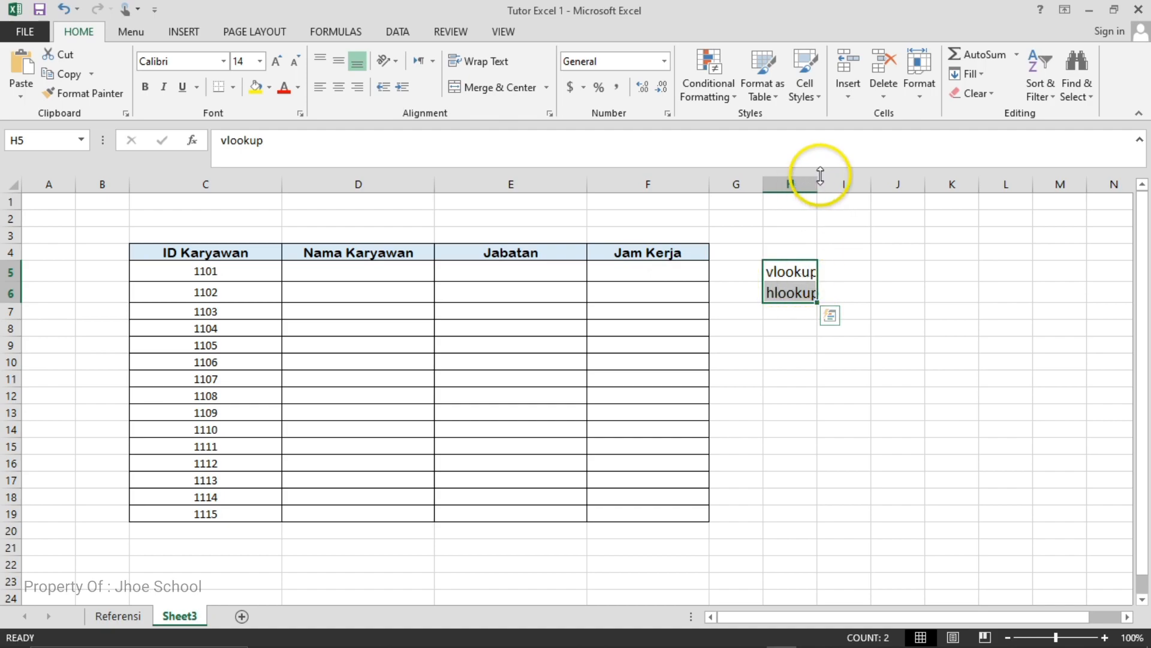
- Widen column H to fit the vlookup and hlookup labels and make both labels bold
{"action": "left_click_drag", "start_coordinate": [818, 184], "coordinate": [866, 184]}
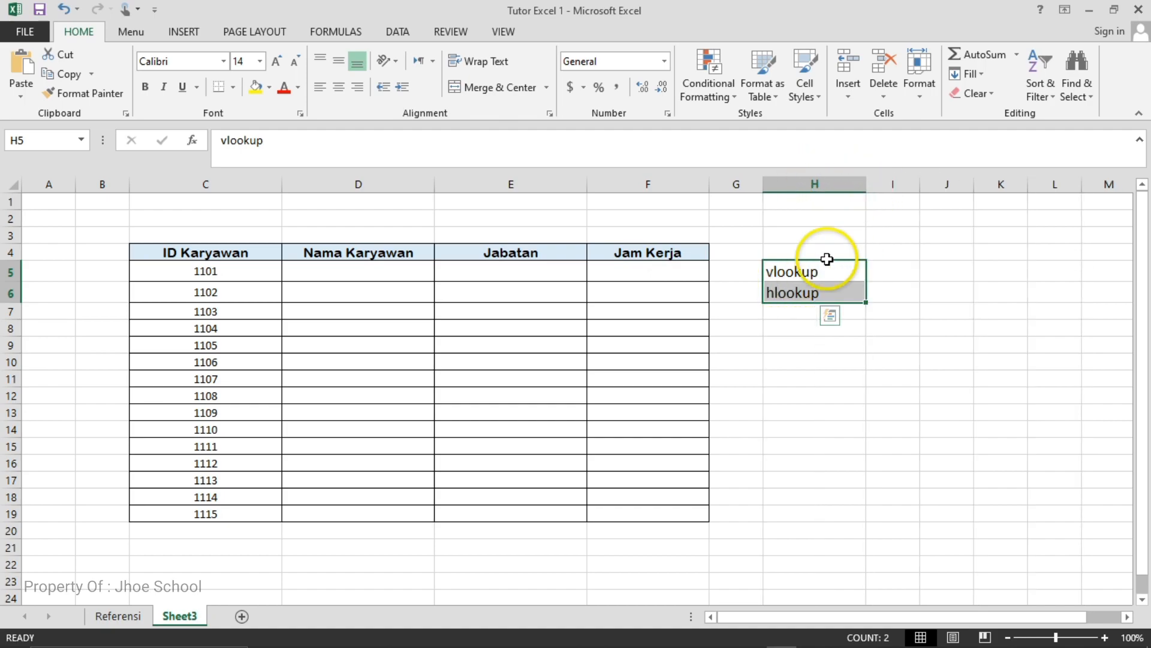
{"action": "left_click", "coordinate": [145, 86]}
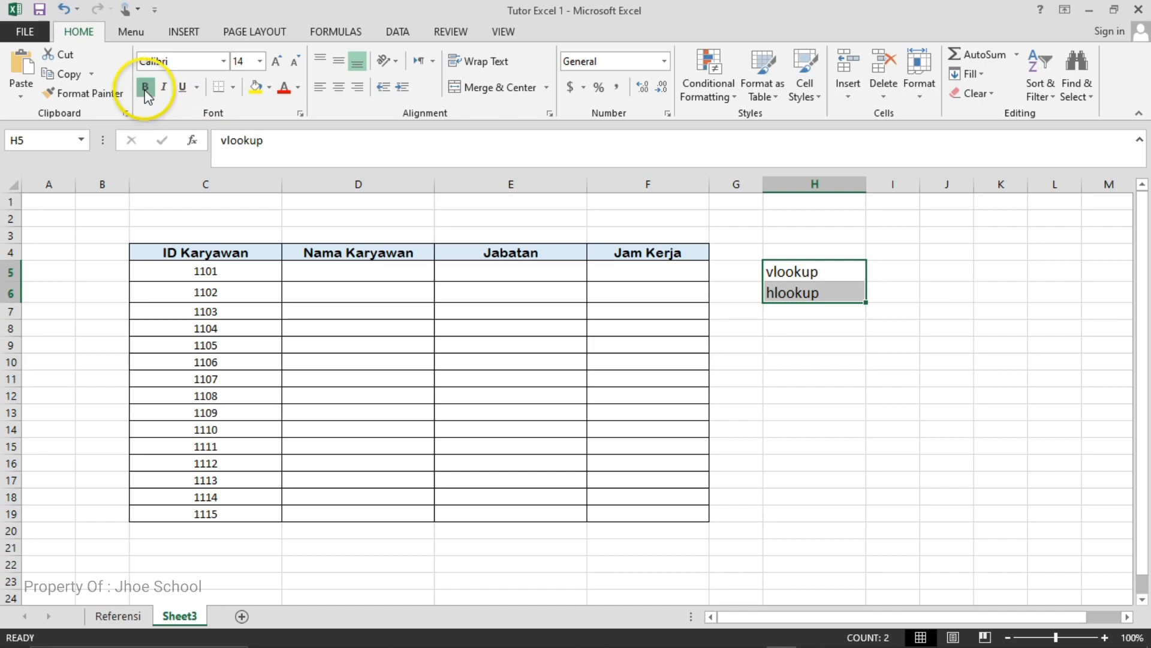
{"action": "left_click", "coordinate": [819, 365]}
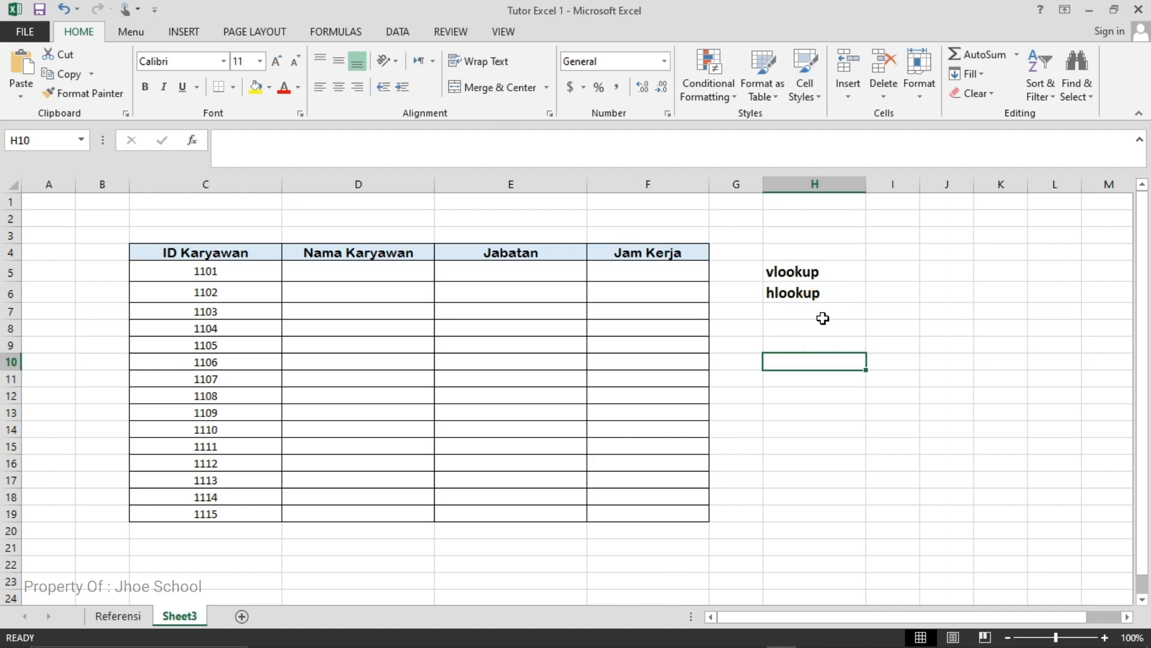
- Examine the lookup labels on Sheet3 and compare its empty employee table with the source tables on the Referensi sheet
{"action": "left_click", "coordinate": [803, 275]}
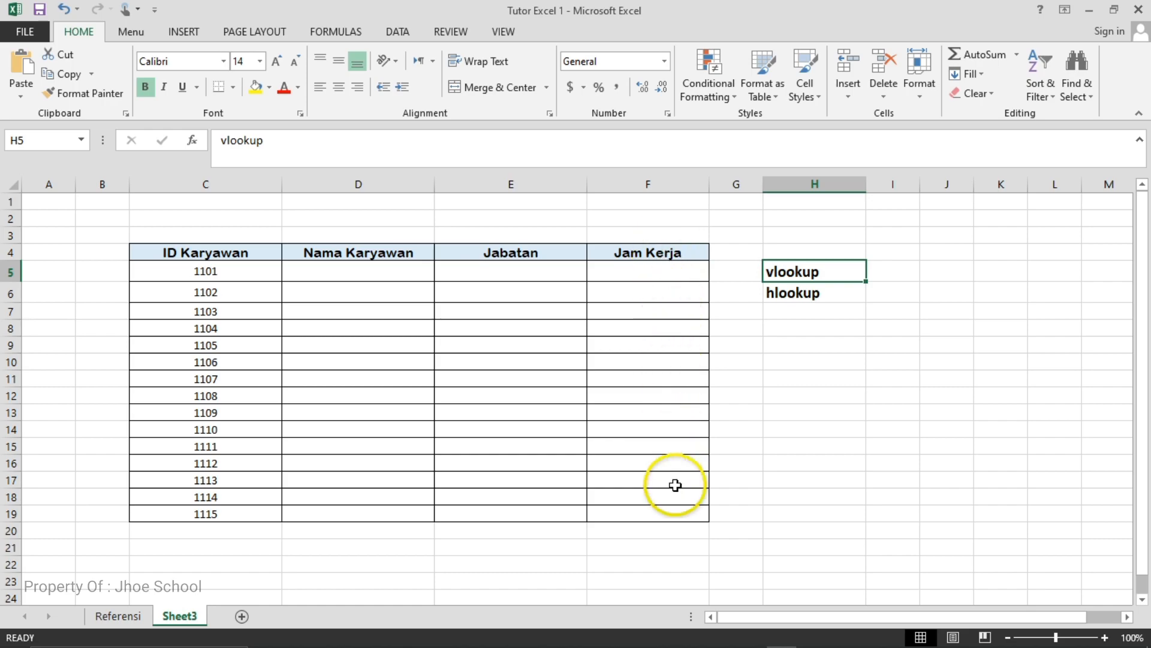
{"action": "left_click", "coordinate": [798, 293]}
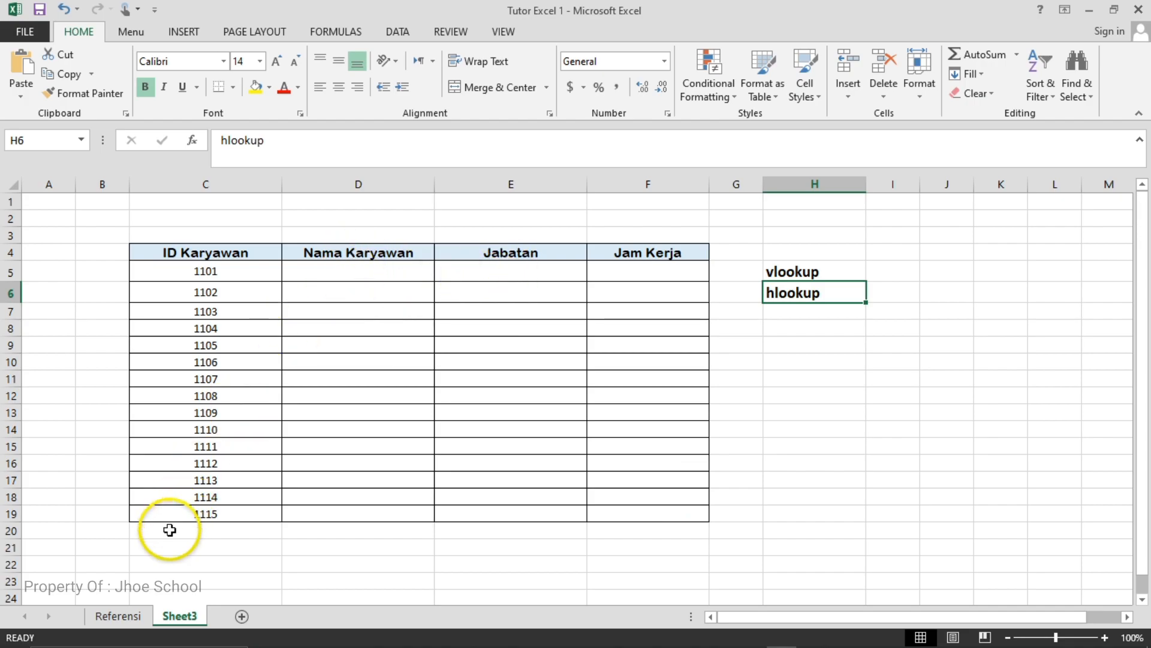
{"action": "left_click", "coordinate": [123, 617]}
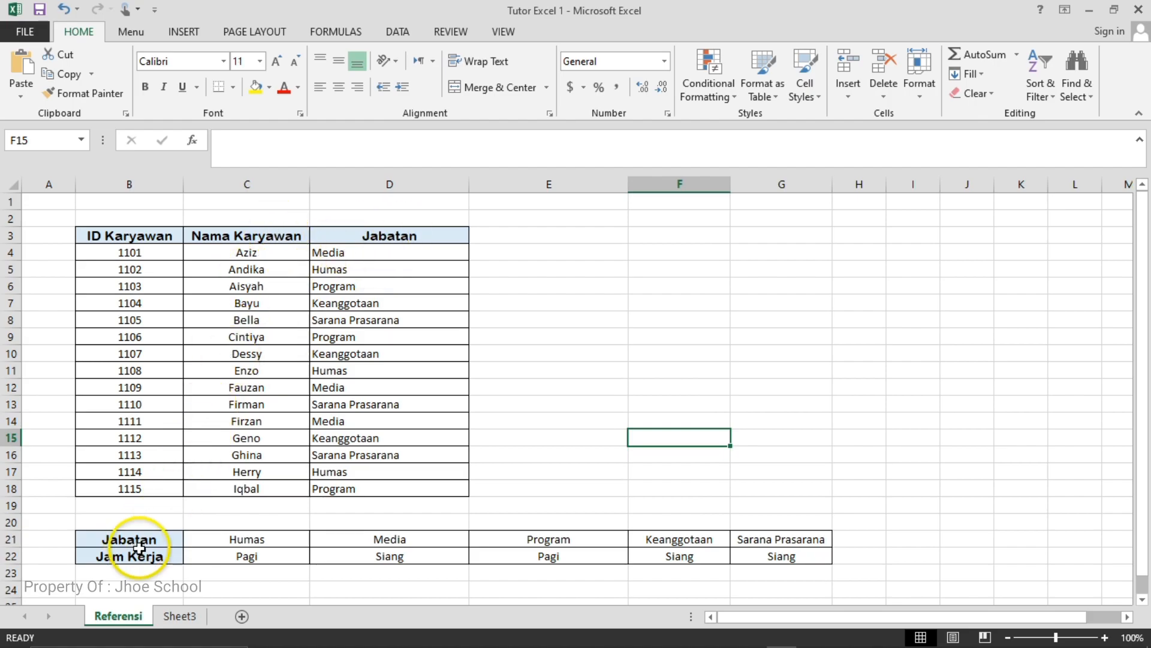
{"action": "left_click", "coordinate": [179, 622]}
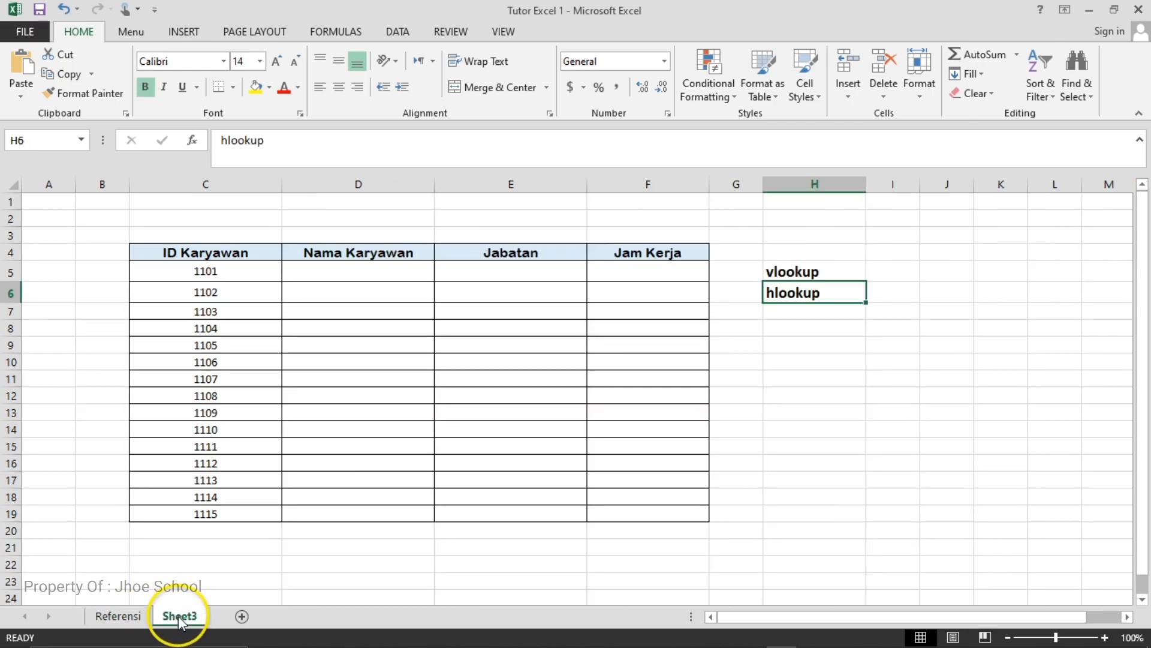
{"action": "left_click", "coordinate": [795, 274]}
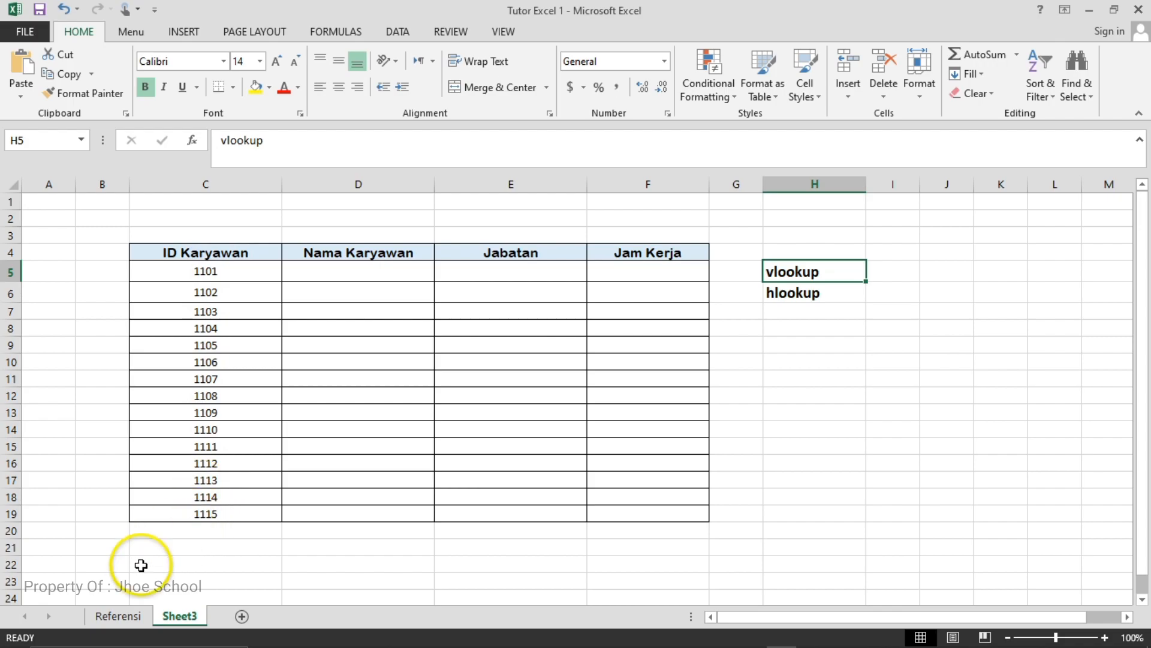
{"action": "left_click", "coordinate": [119, 617]}
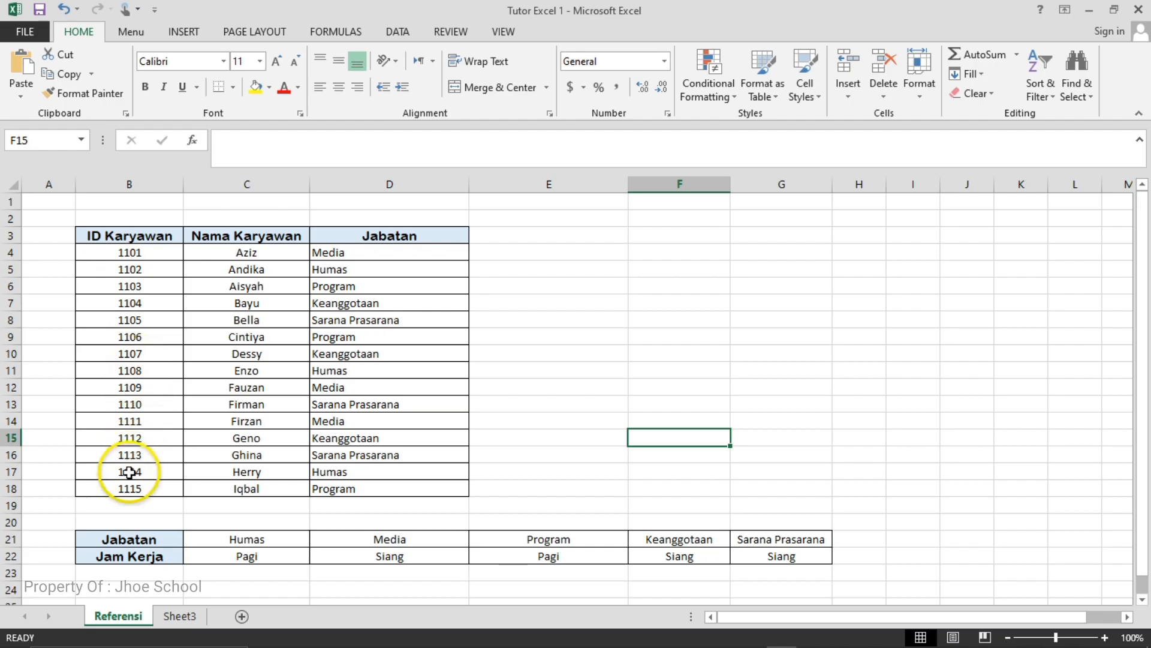
{"action": "left_click", "coordinate": [177, 615]}
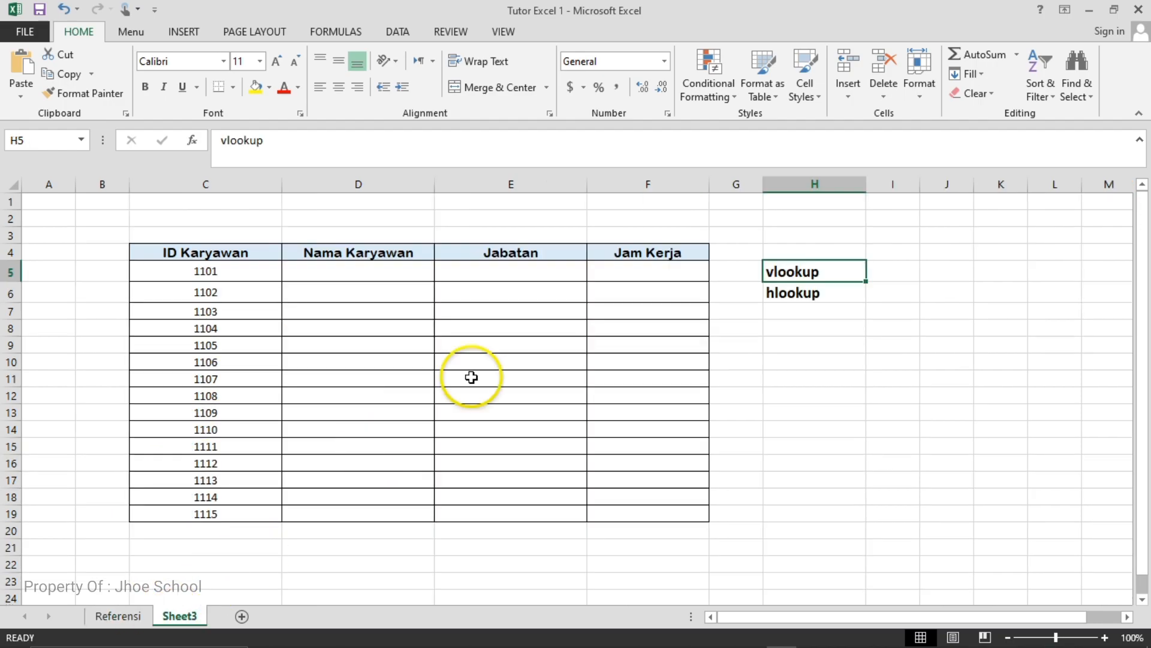
{"action": "left_click", "coordinate": [797, 267]}
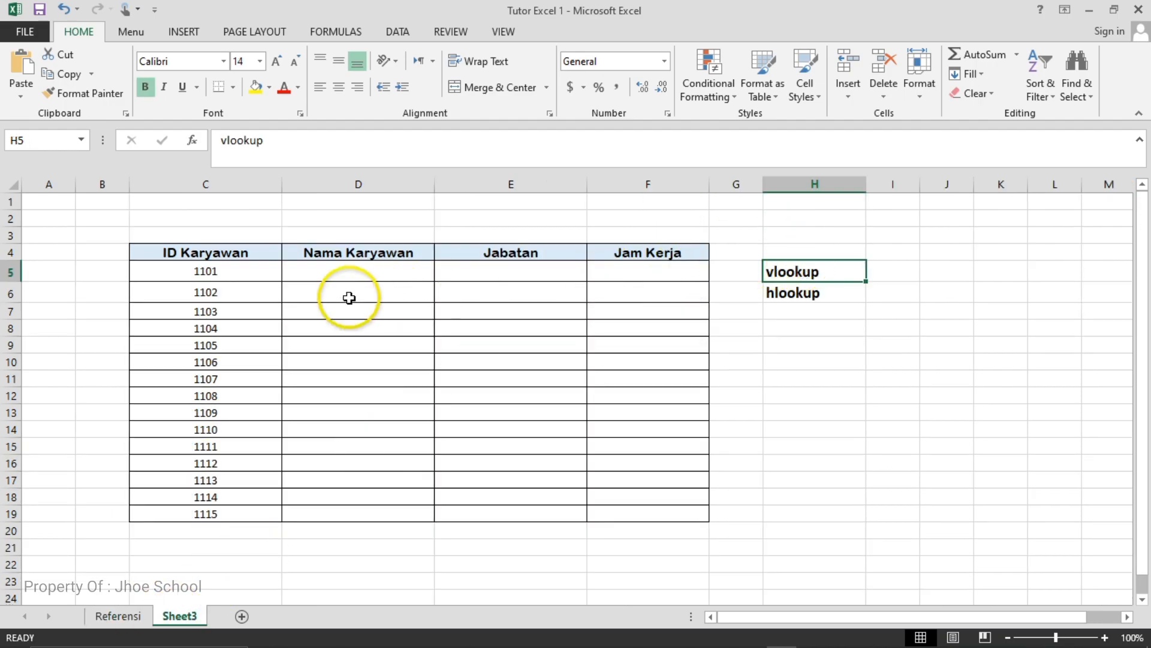
- Start a VLOOKUP formula in D5 under Nama Karyawan, with the employee ID in C5 as the lookup value
{"action": "left_click", "coordinate": [313, 274]}
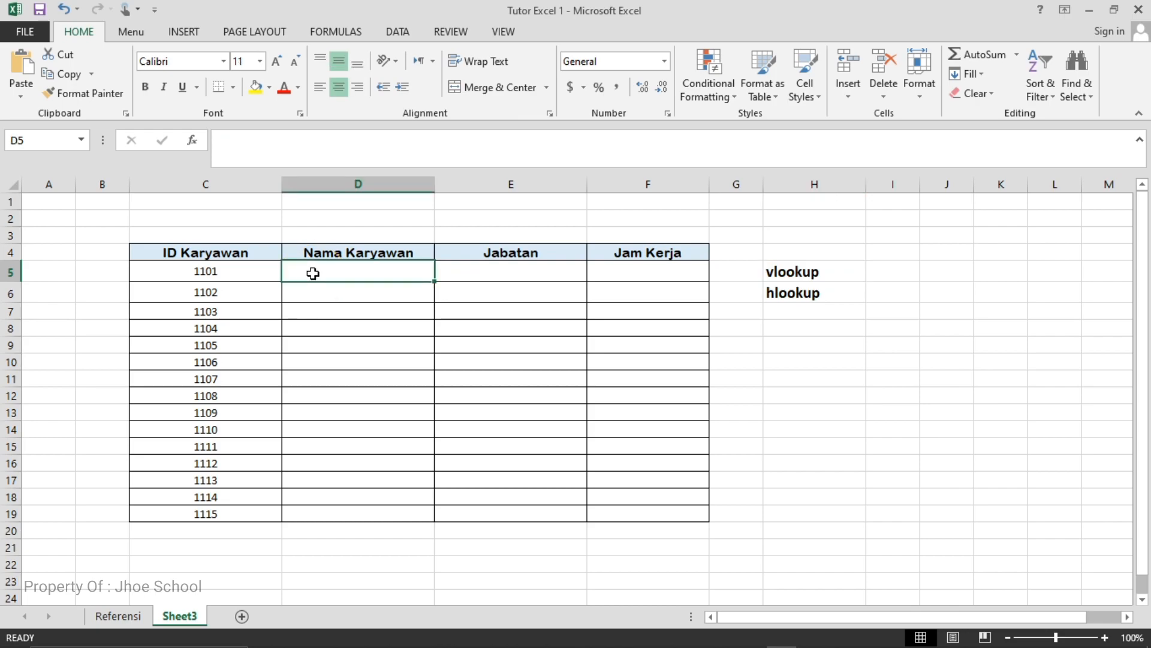
{"action": "left_click", "coordinate": [324, 269]}
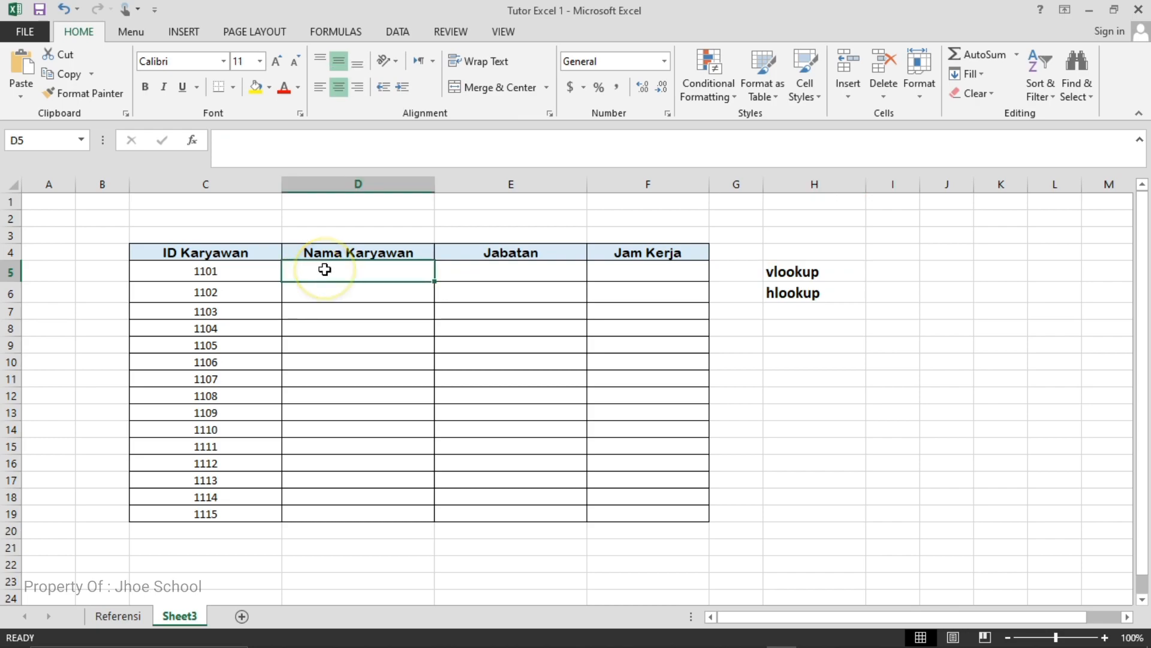
{"action": "type", "text": "="}
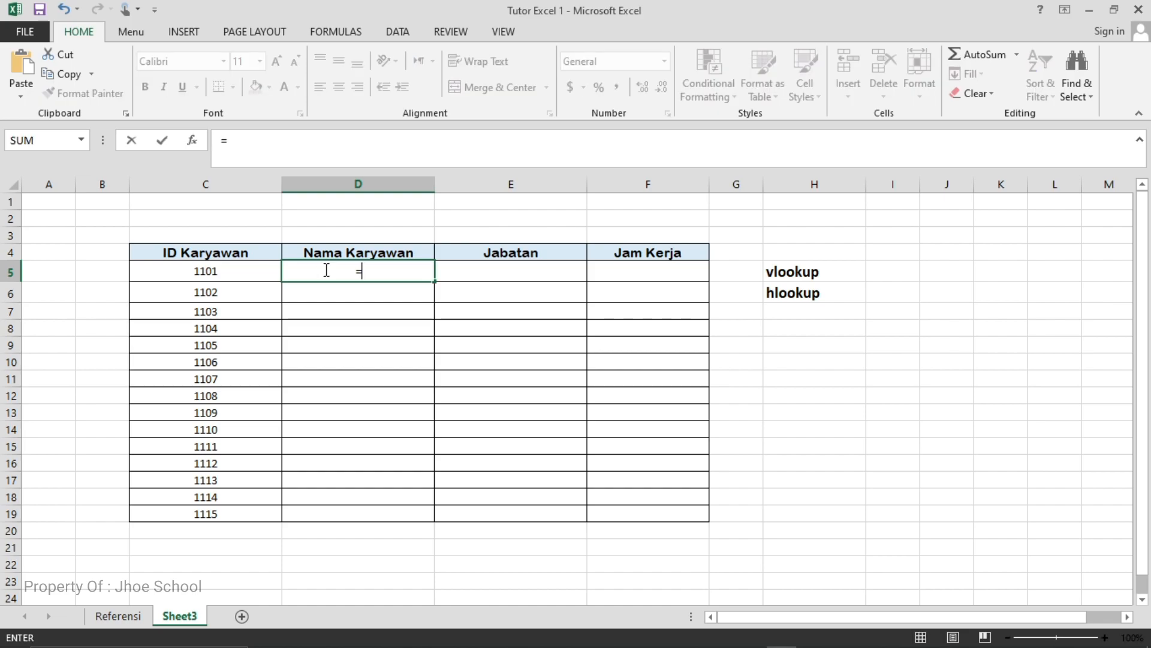
{"action": "type", "text": "v"}
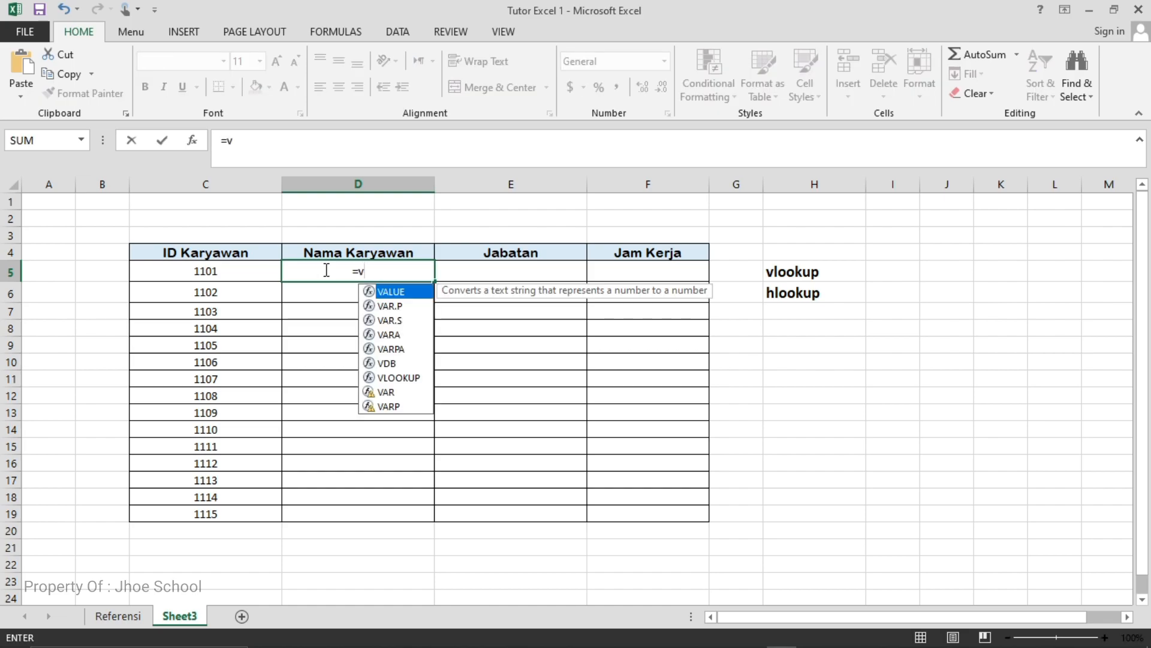
{"action": "type", "text": "l"}
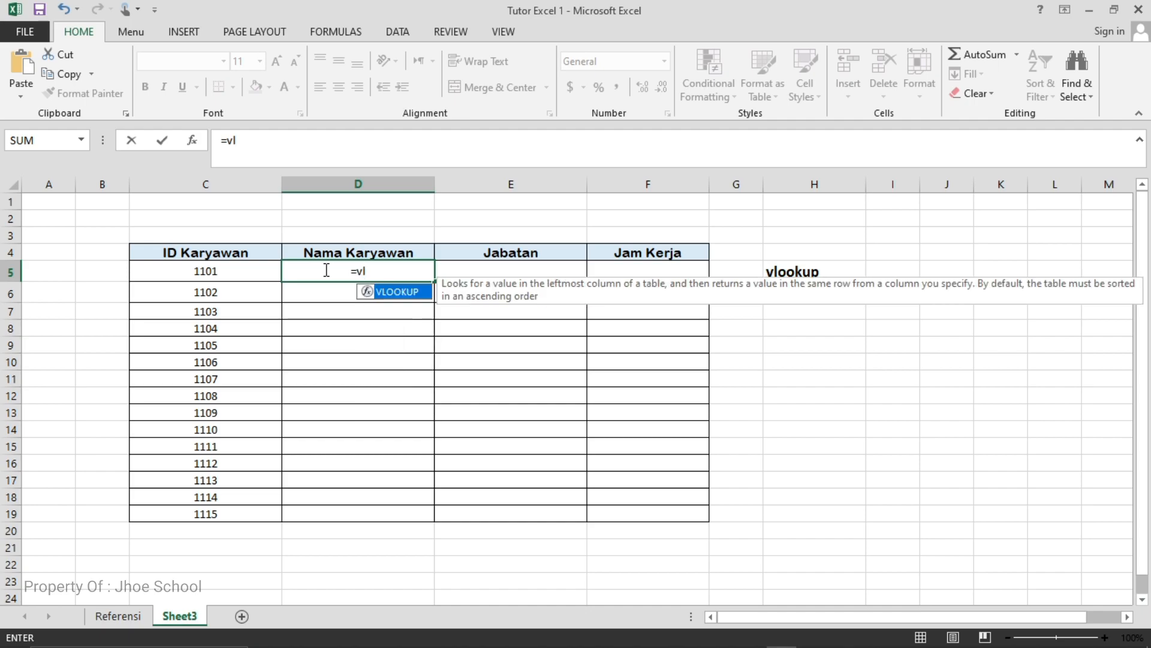
{"action": "type", "text": "oo"}
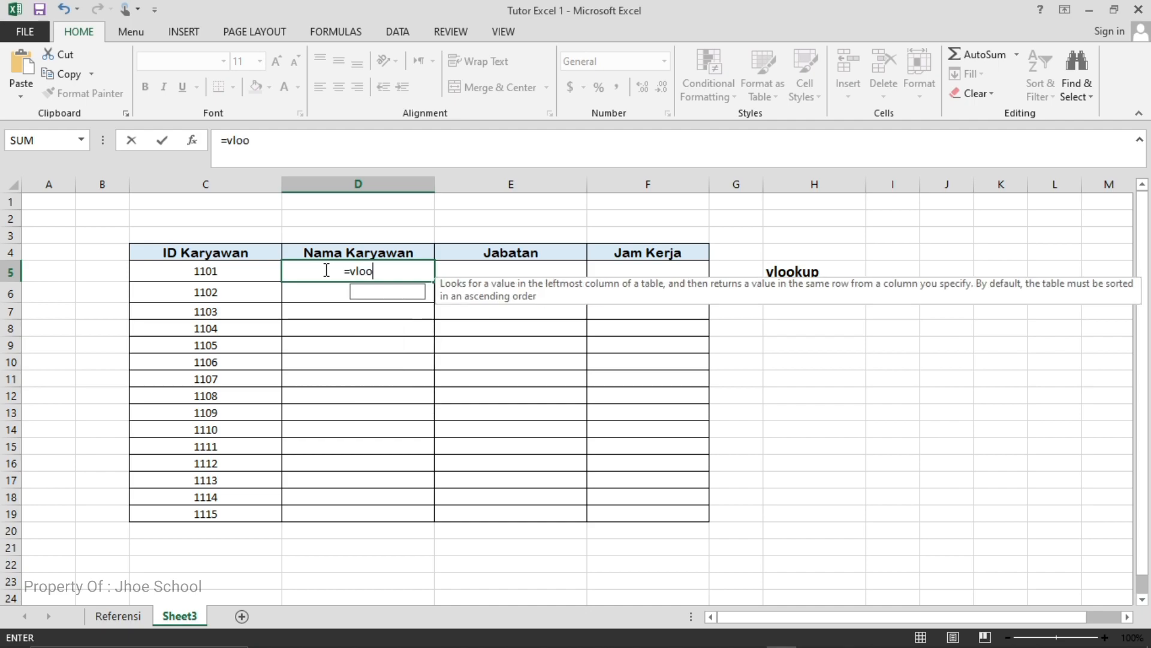
{"action": "type", "text": "kup"}
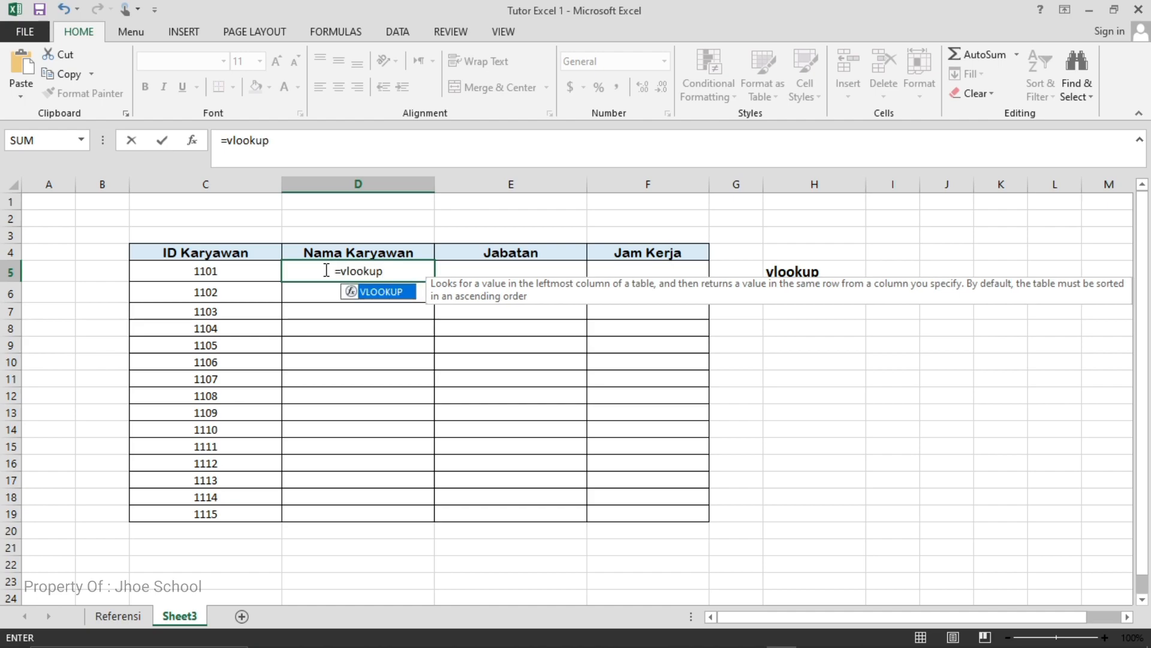
{"action": "type", "text": "("}
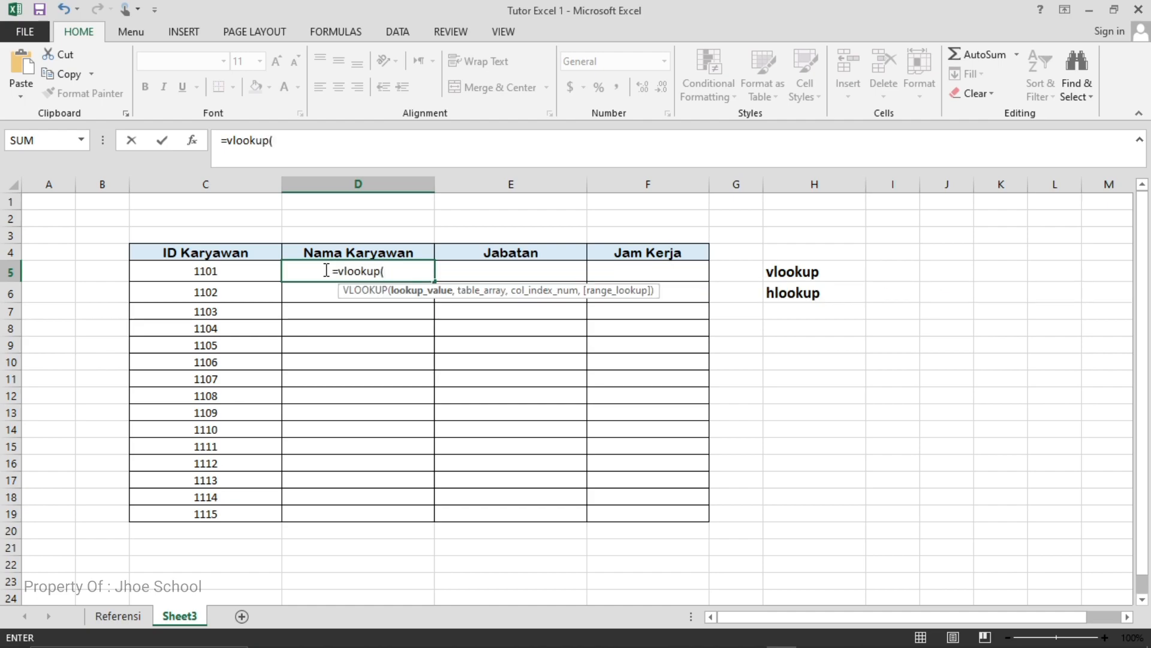
{"action": "left_click", "coordinate": [224, 272]}
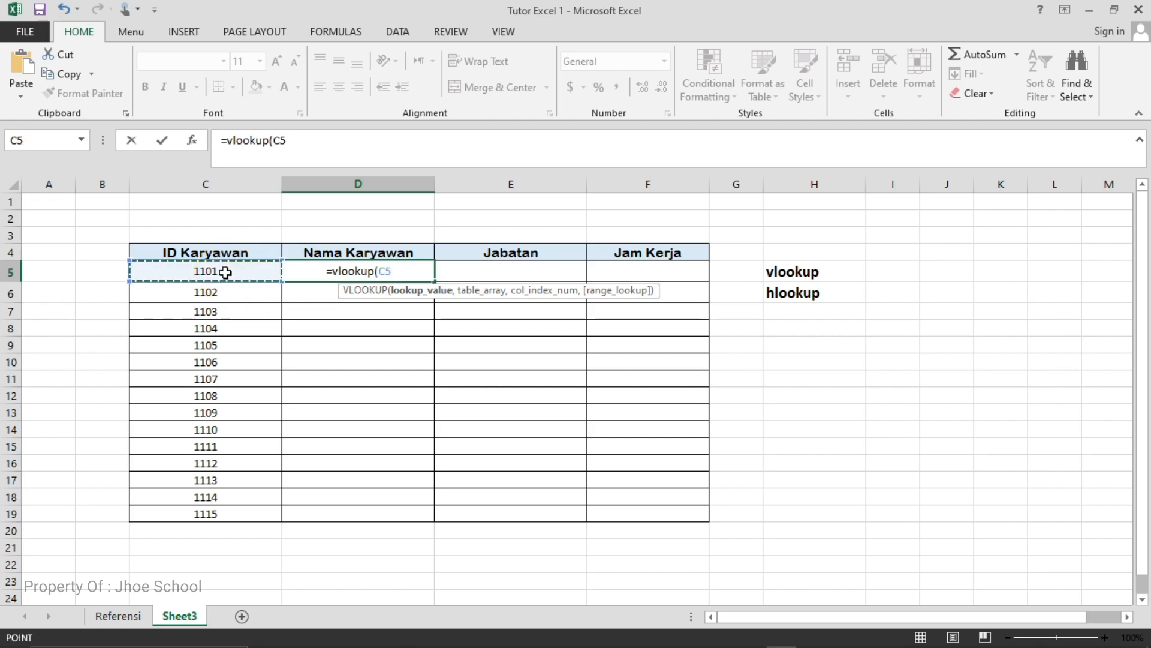
{"action": "left_click", "coordinate": [395, 272]}
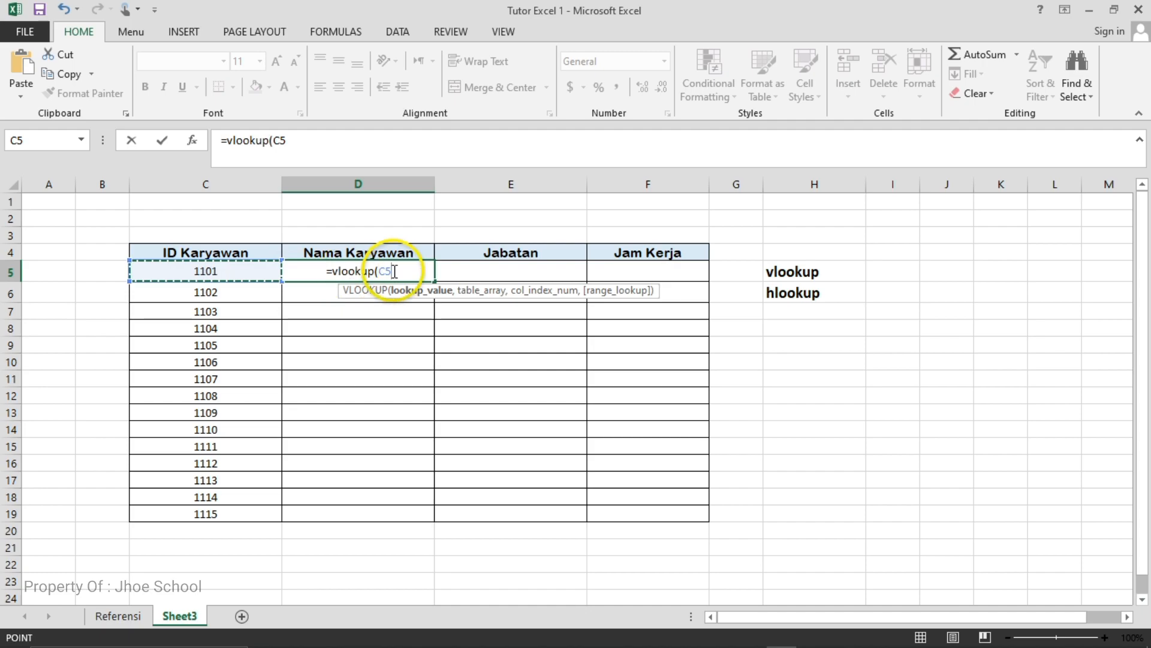
{"action": "type", "text": ","}
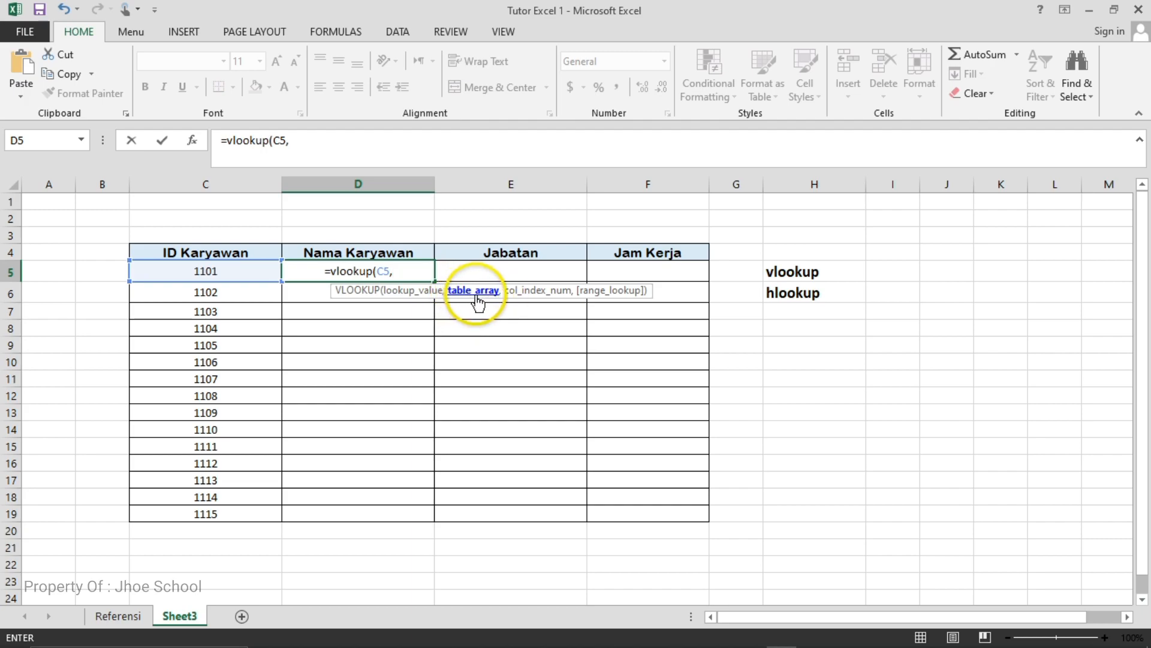
- Complete the D5 VLOOKUP with the absolute table array Referensi!$B$3:$D$18 and column index 2
{"action": "left_click", "coordinate": [118, 616]}
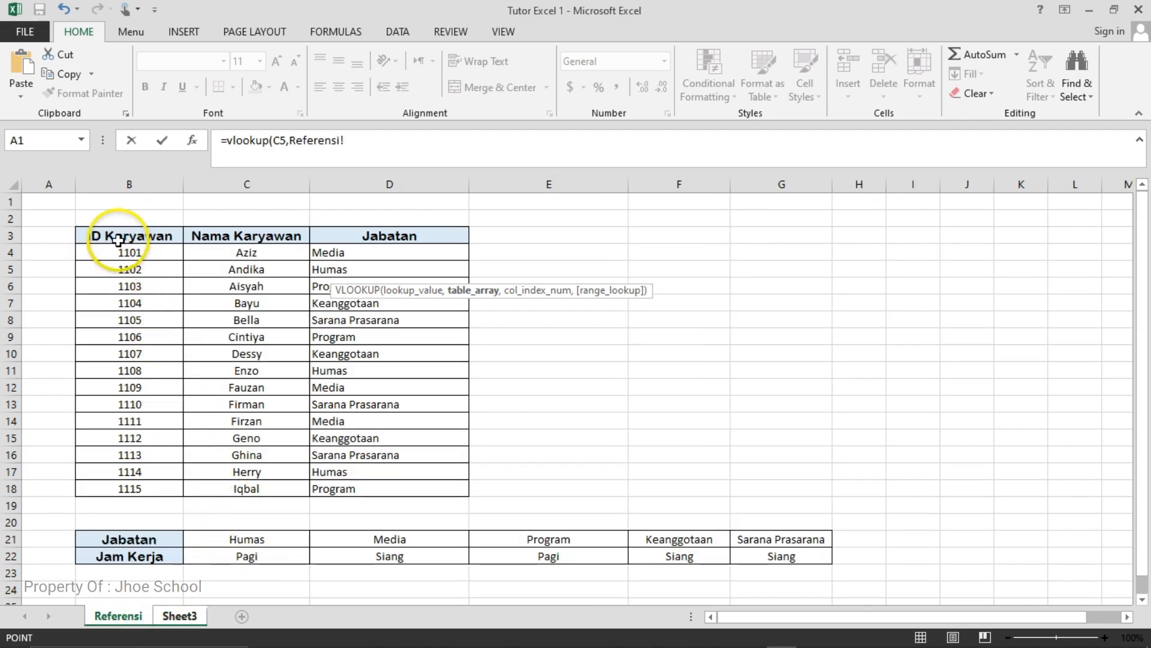
{"action": "left_click_drag", "start_coordinate": [115, 235], "coordinate": [393, 492]}
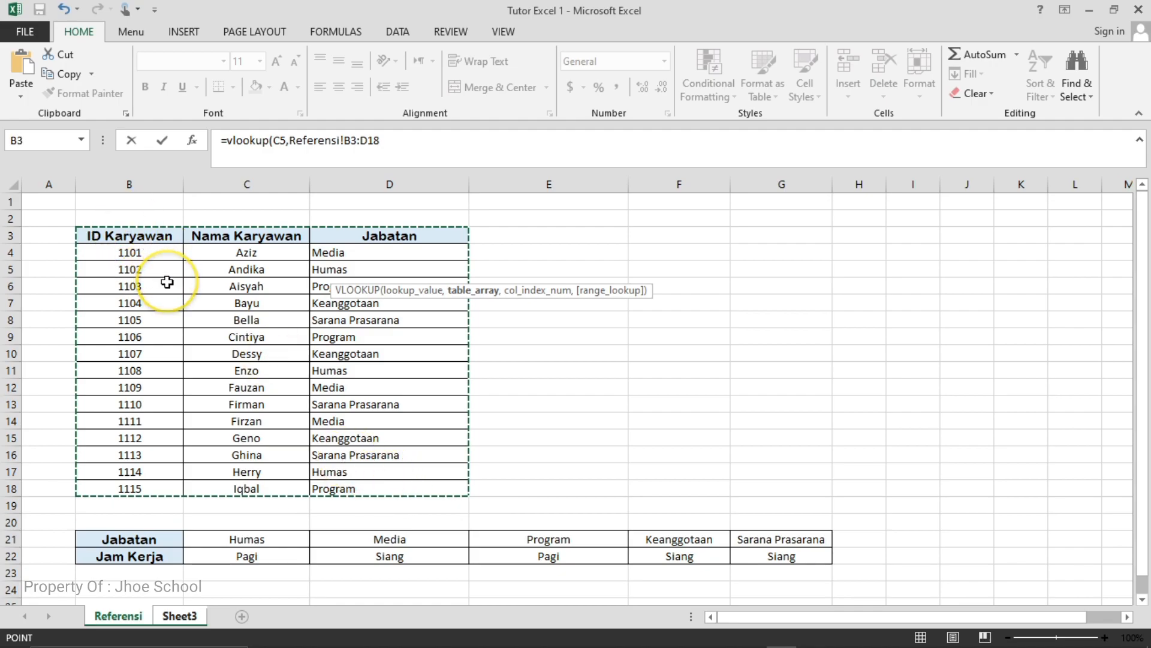
{"action": "key", "text": "F4"}
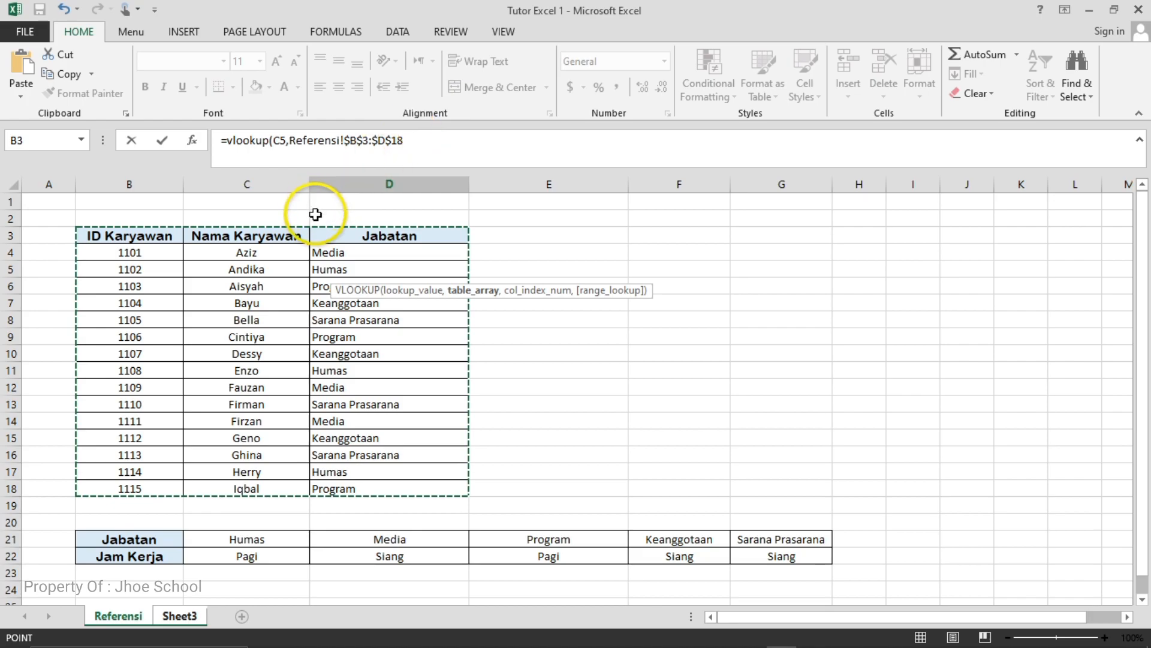
{"action": "type", "text": ","}
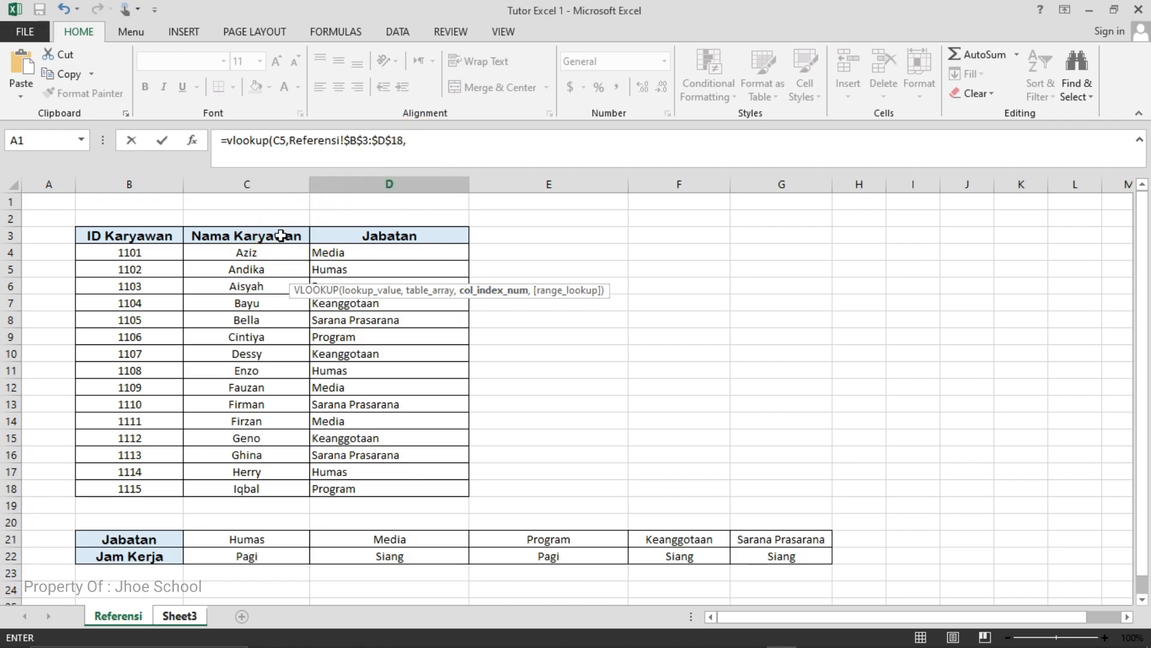
{"action": "left_click", "coordinate": [234, 178]}
{"action": "key", "text": "Return"}
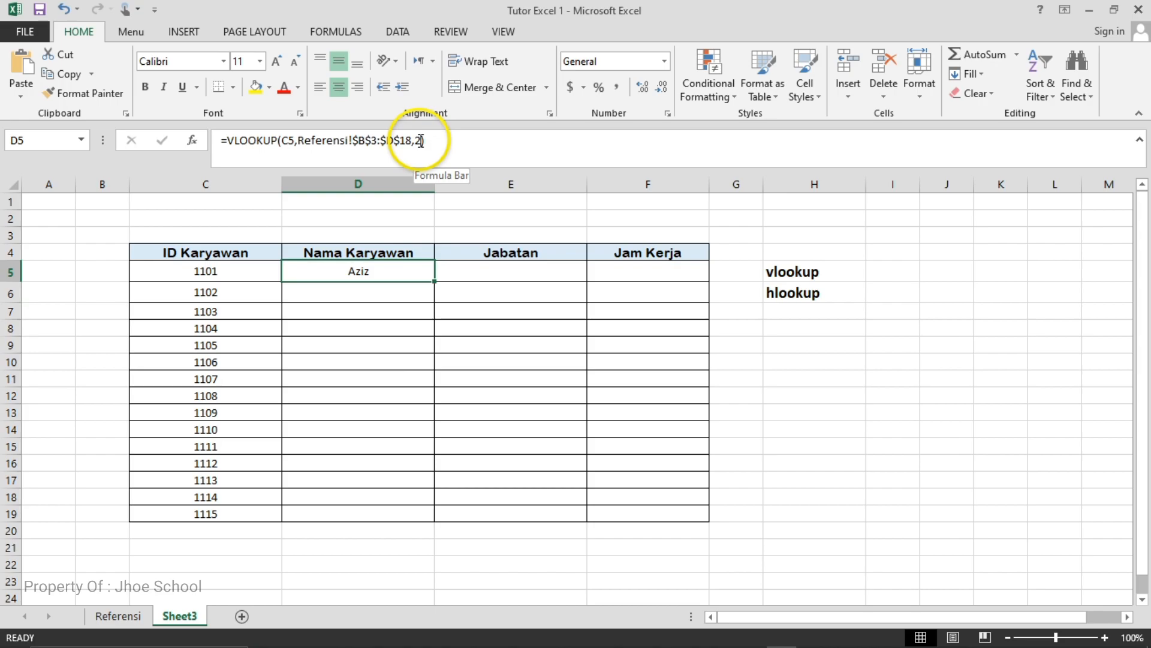
- Add an exact-match range lookup argument of 0 to the VLOOKUP formula in D5
{"action": "left_click", "coordinate": [421, 140]}
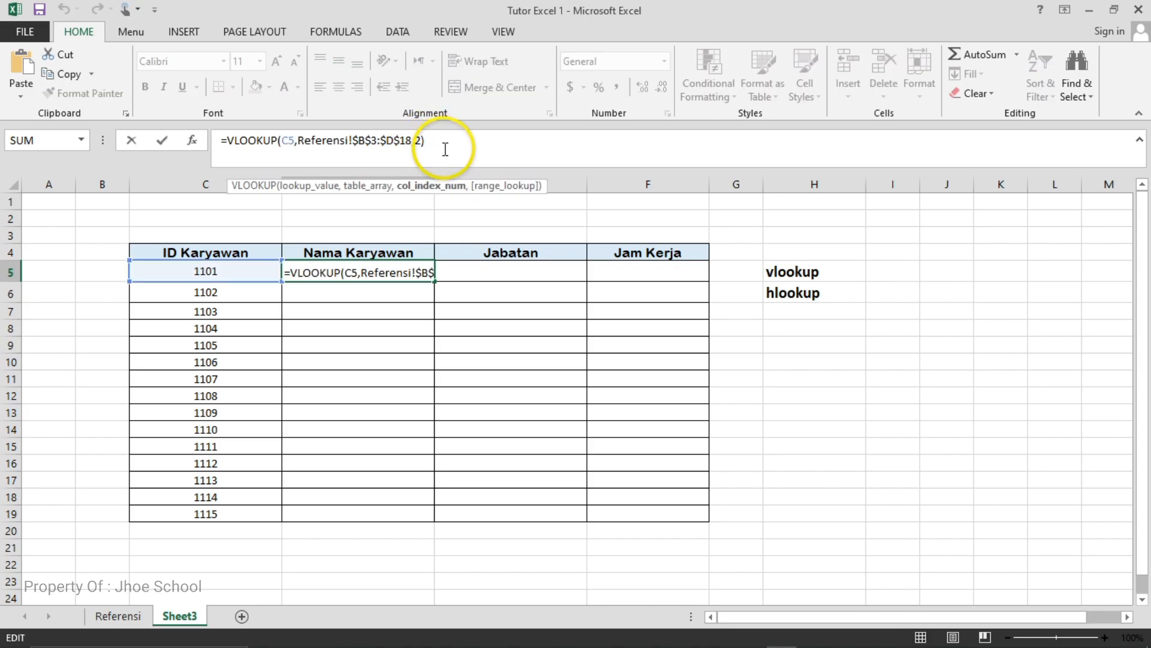
{"action": "type", "text": ","}
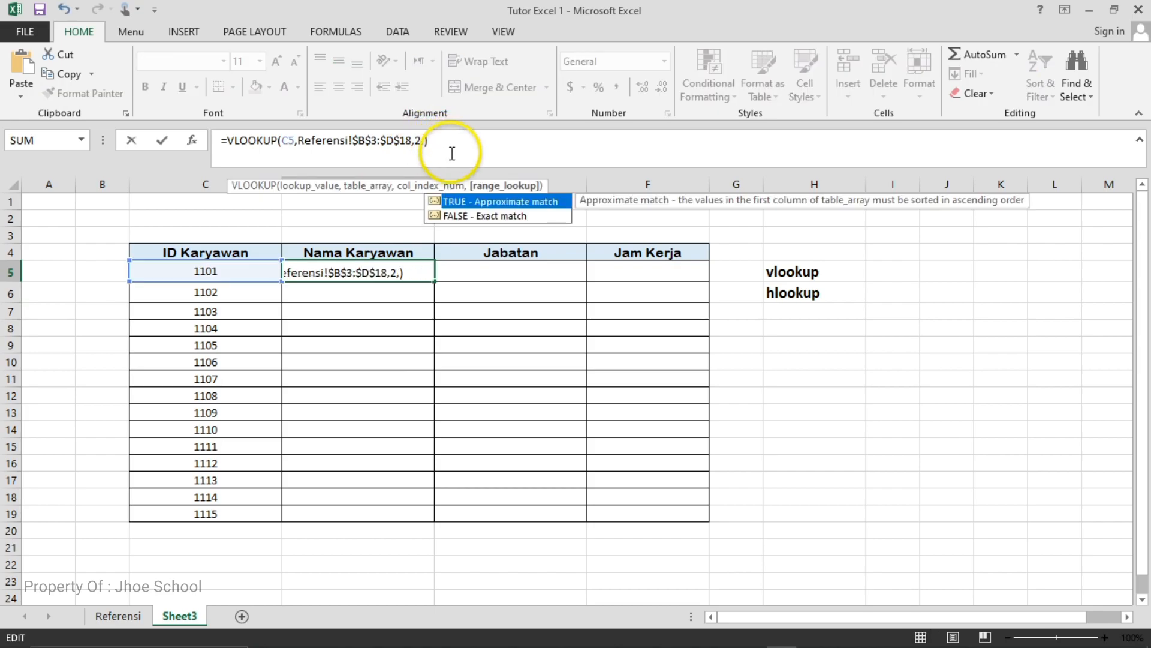
{"action": "type", "text": "0"}
{"action": "left_click", "coordinate": [431, 141]}
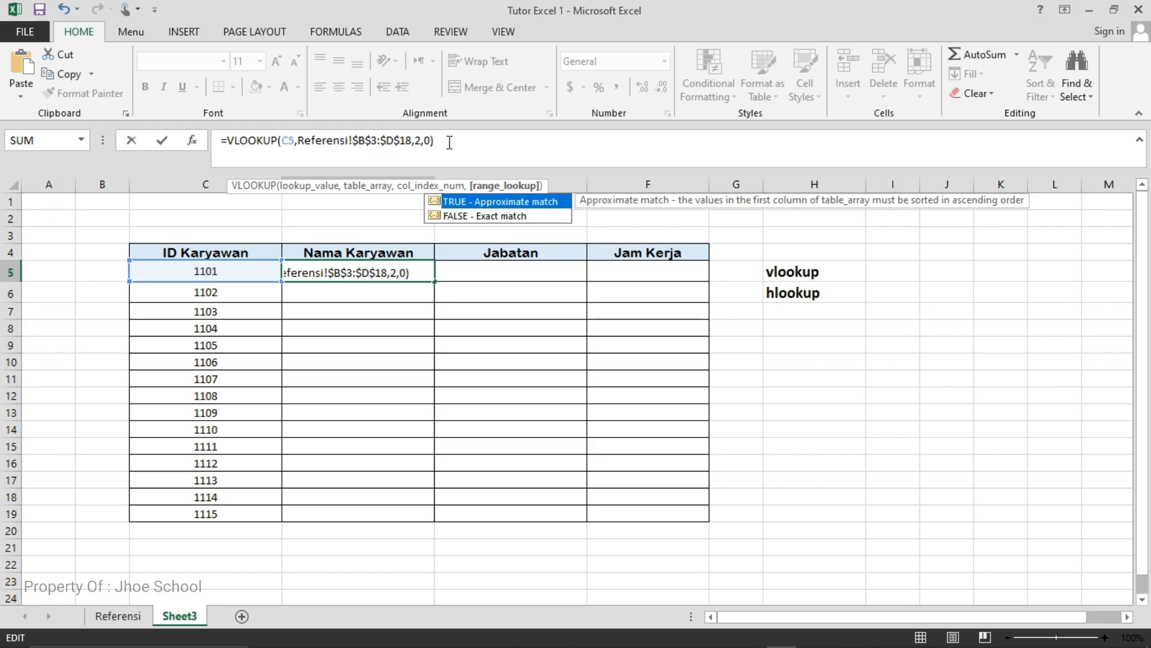
{"action": "key", "text": "Return"}
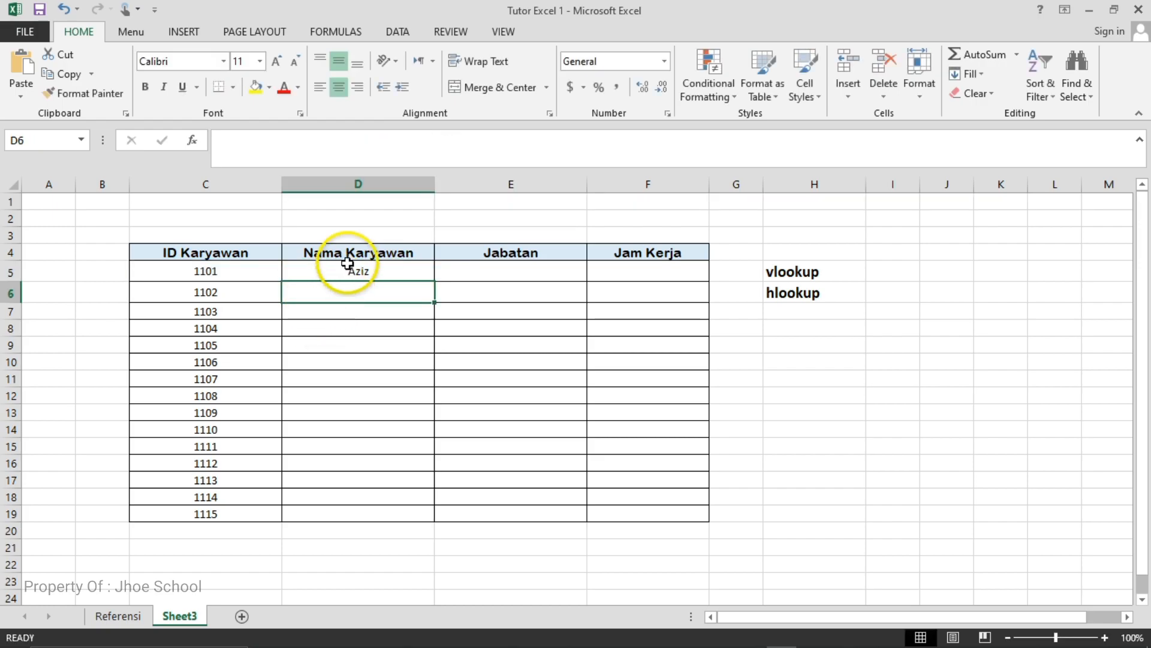
- Check the D5 name against the Referensi sheet and copy the D5 formula down the Nama Karyawan column to D19
{"action": "left_click", "coordinate": [347, 267]}
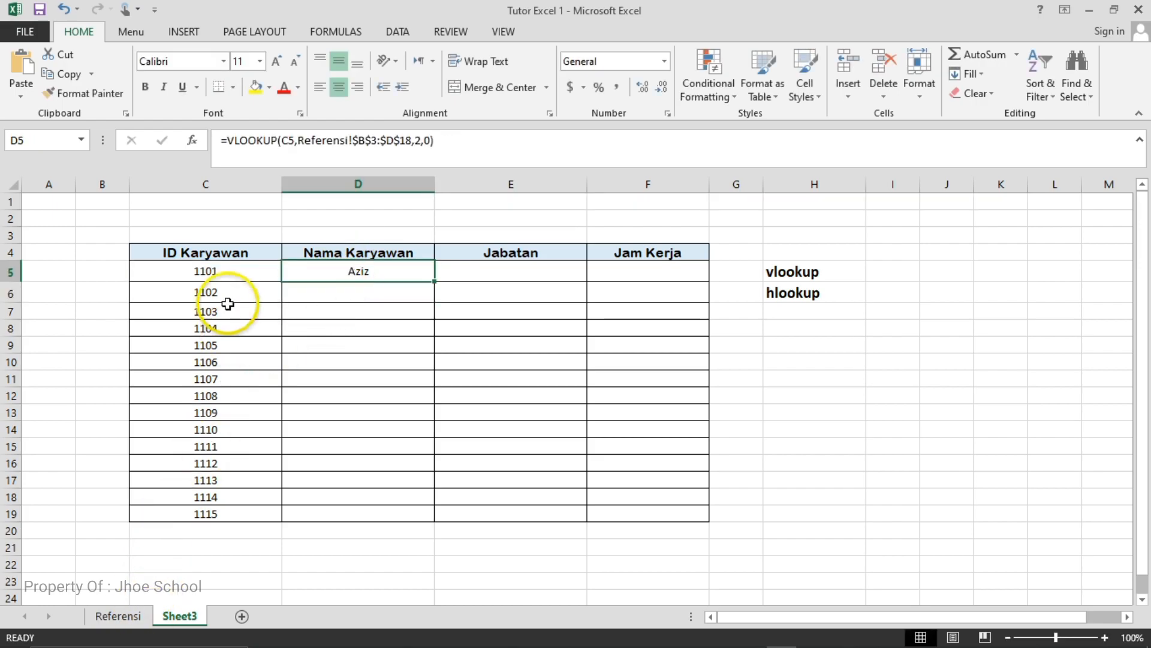
{"action": "left_click", "coordinate": [118, 616]}
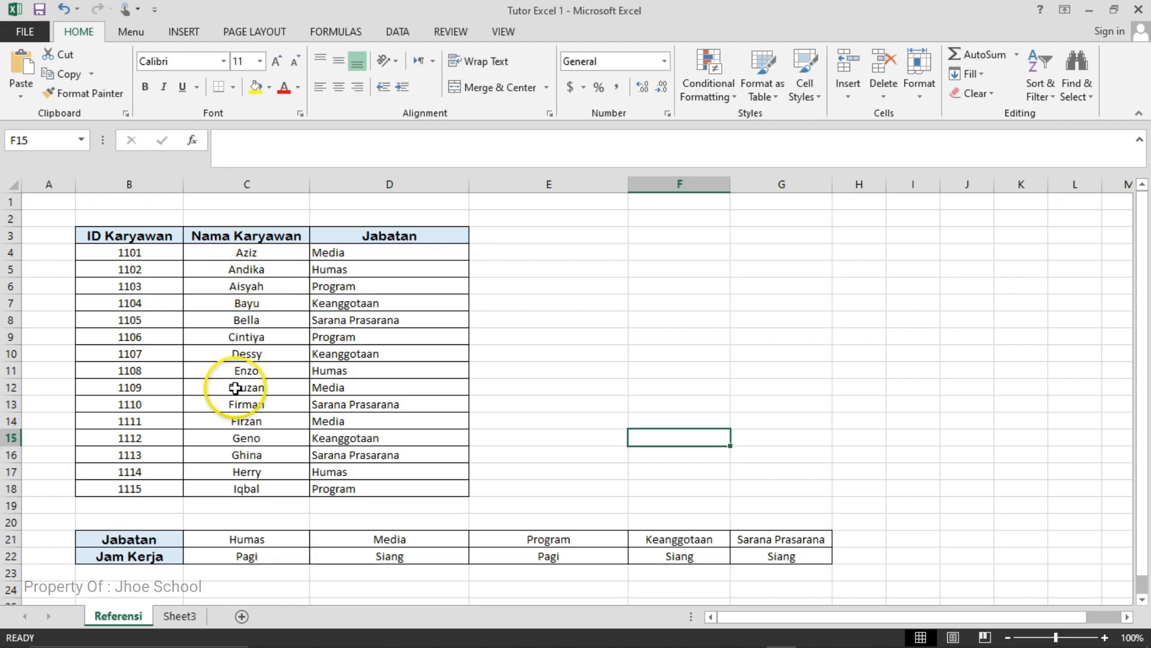
{"action": "left_click", "coordinate": [179, 616]}
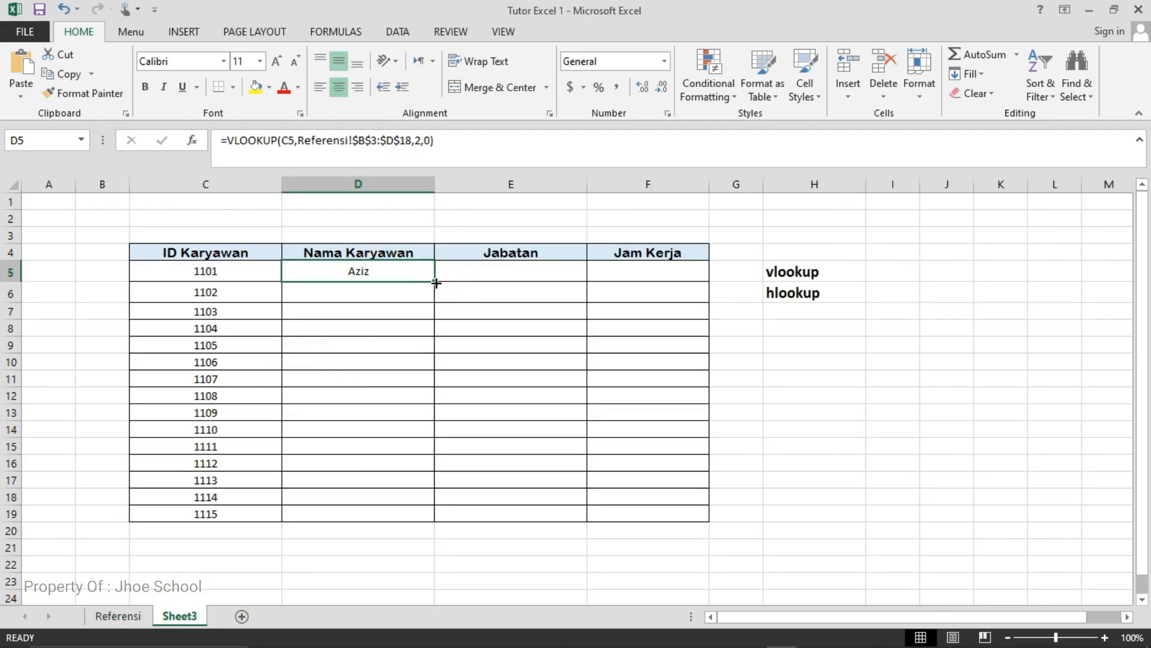
{"action": "left_click_drag", "start_coordinate": [436, 282], "coordinate": [426, 519]}
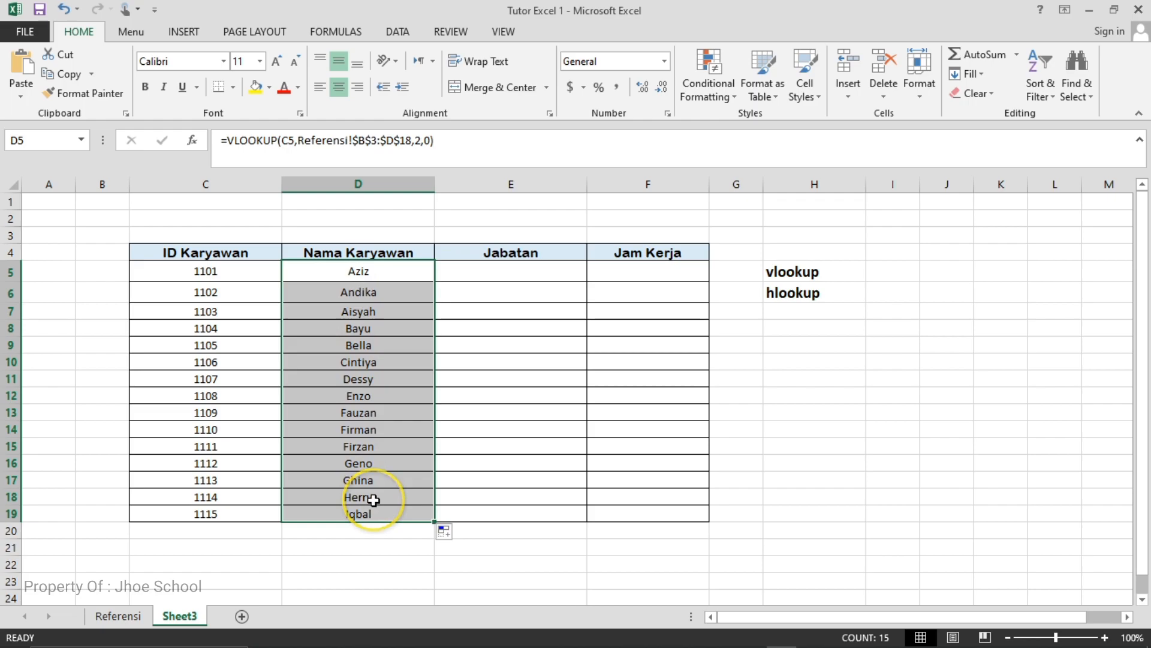
{"action": "left_click", "coordinate": [380, 545]}
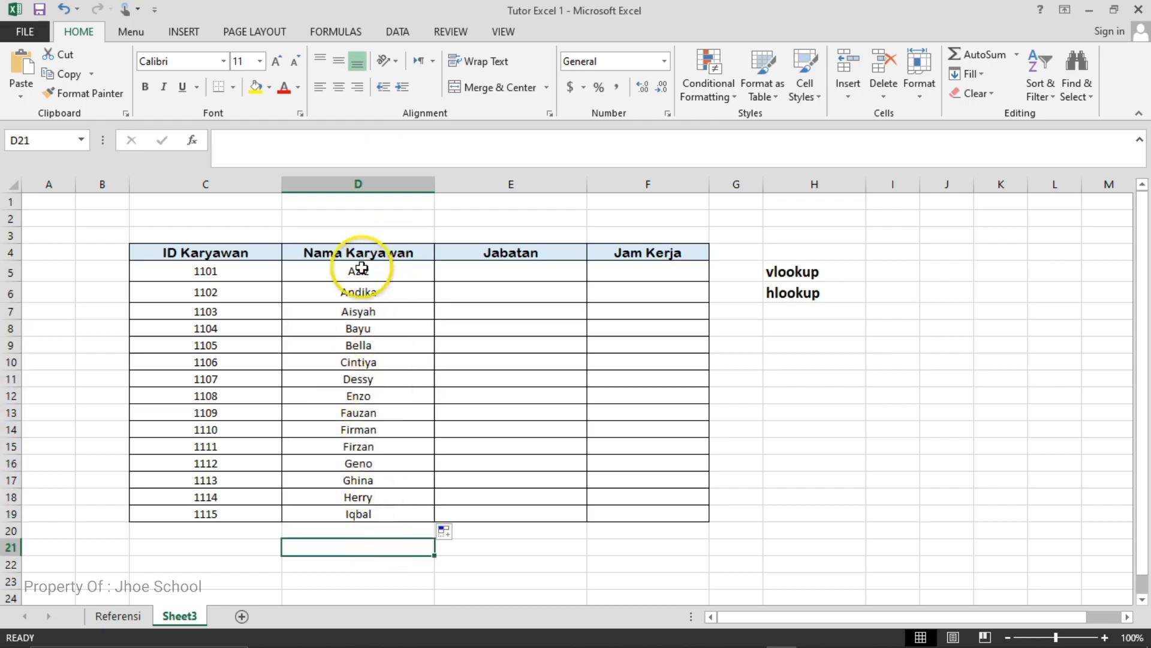
- Check the Jabatan source column on Referensi and start a VLOOKUP formula in E5 on Sheet3 with C5 as the lookup value
{"action": "left_click", "coordinate": [143, 618]}
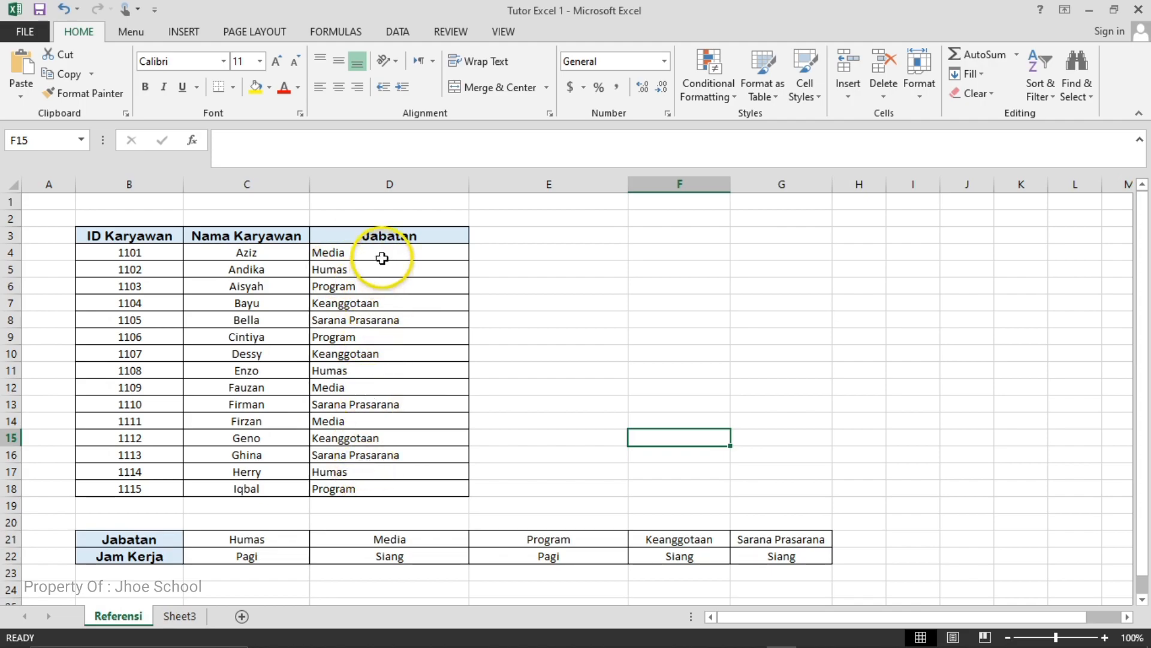
{"action": "left_click", "coordinate": [169, 625]}
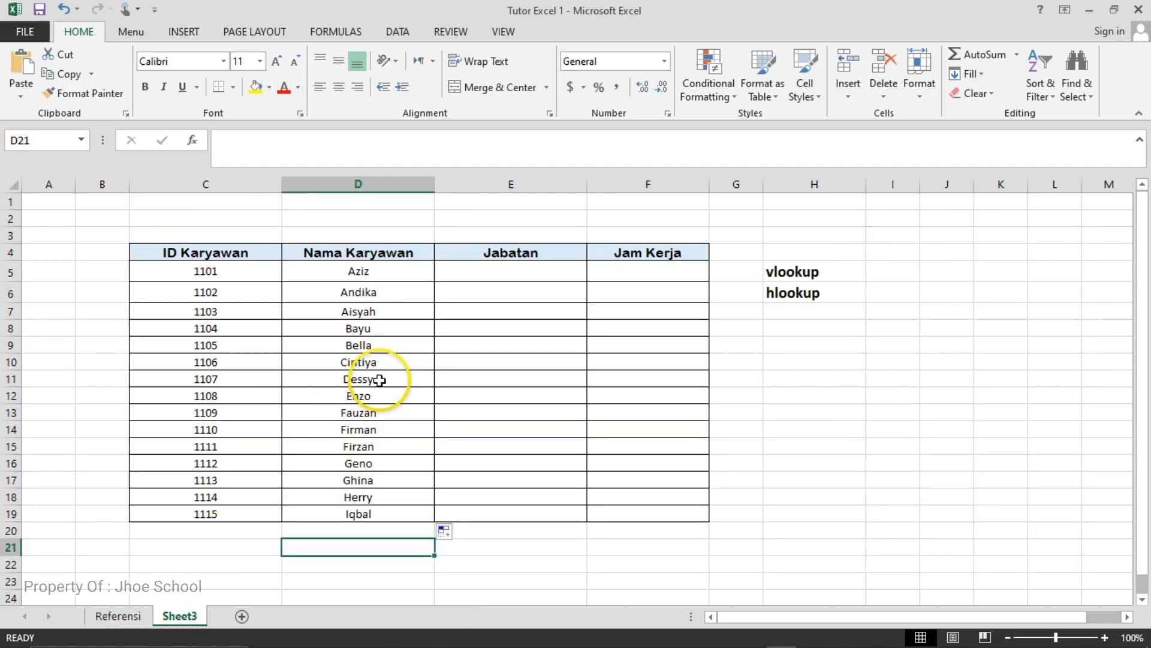
{"action": "left_click", "coordinate": [506, 275]}
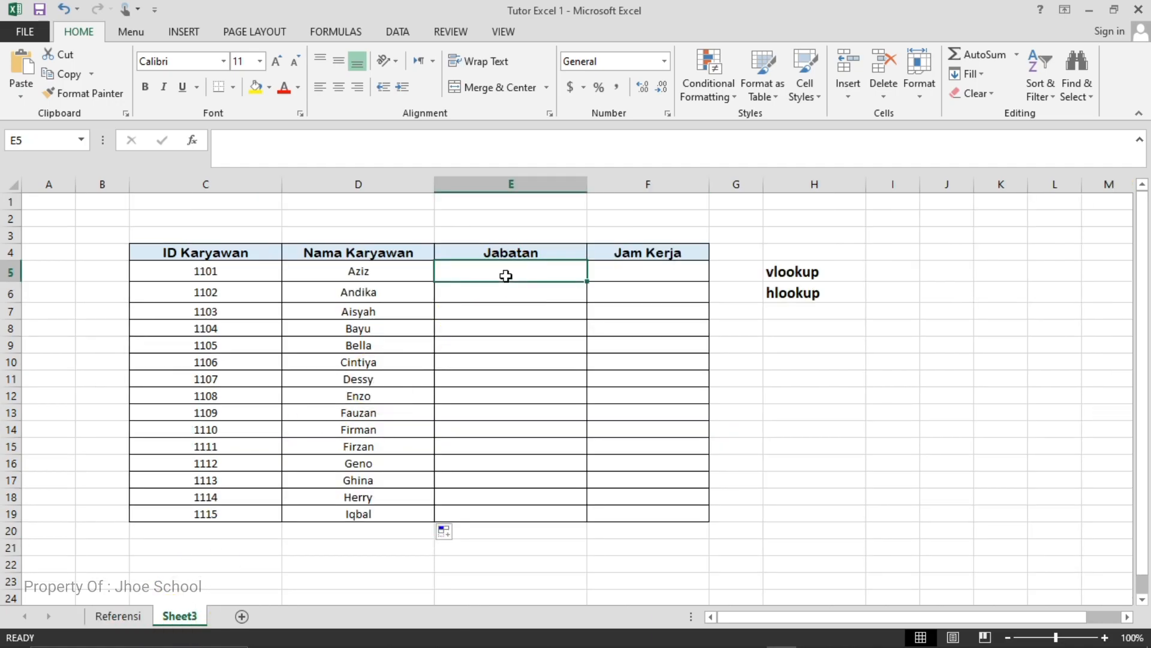
{"action": "type", "text": "=vloo"}
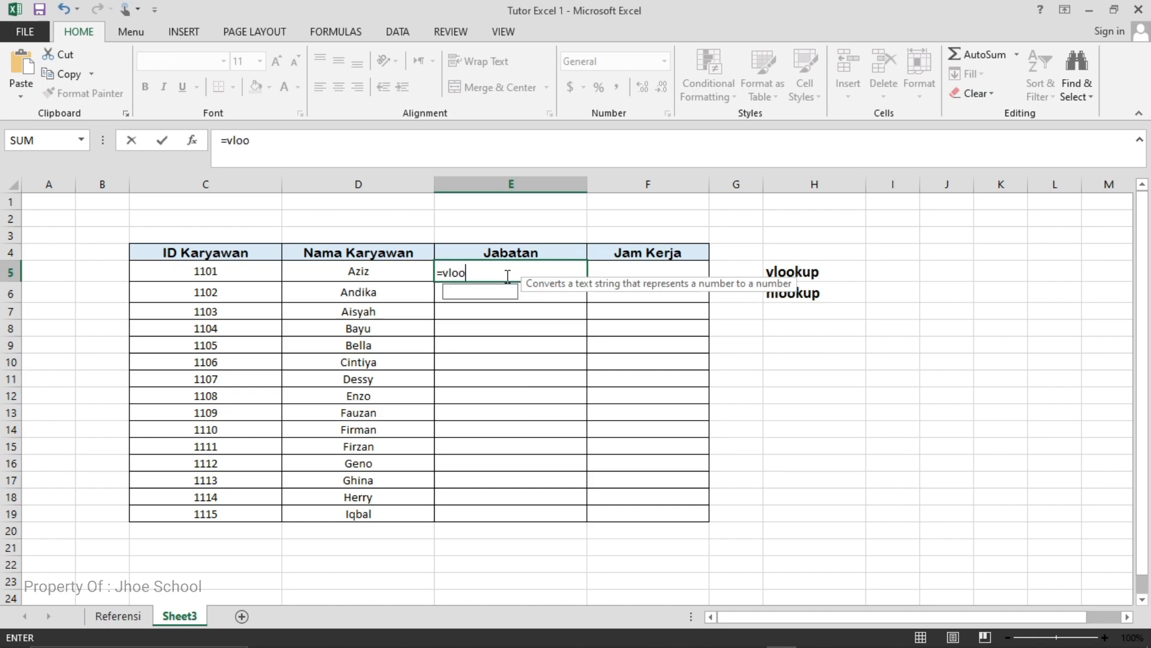
{"action": "type", "text": "kup("}
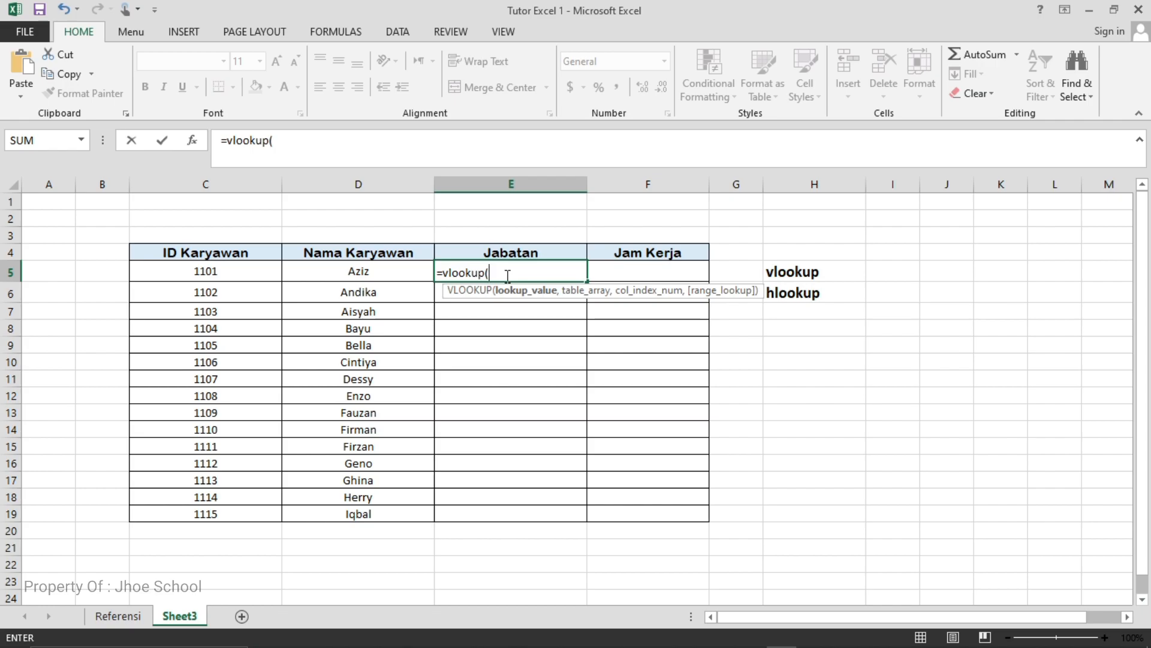
{"action": "left_click", "coordinate": [227, 274]}
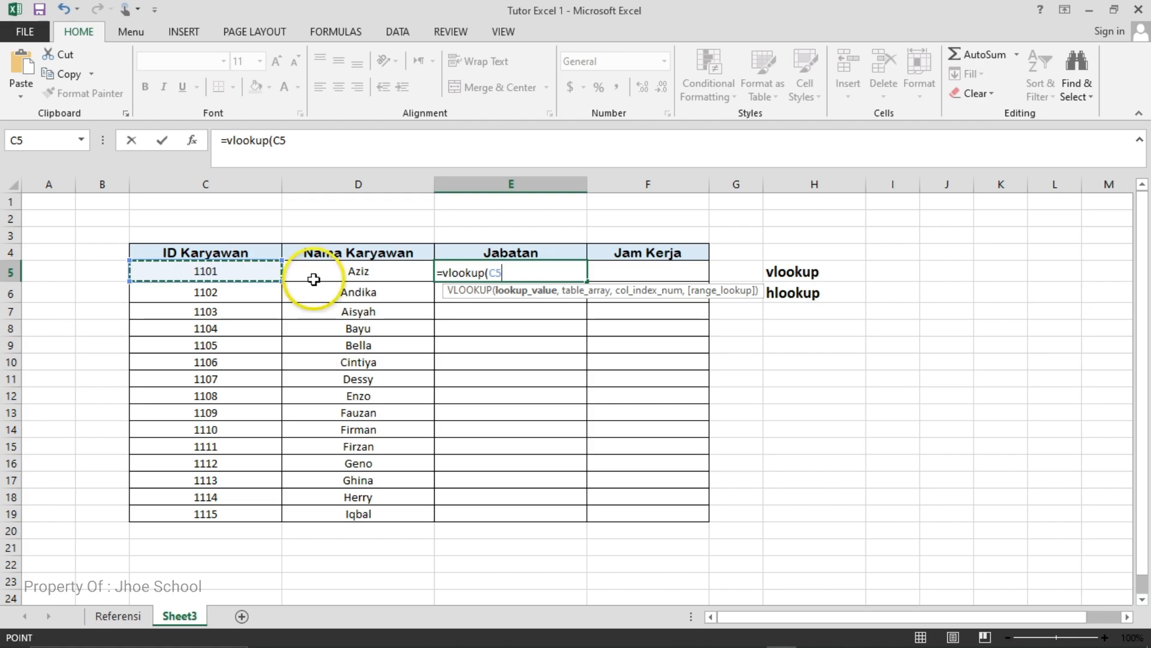
{"action": "type", "text": ","}
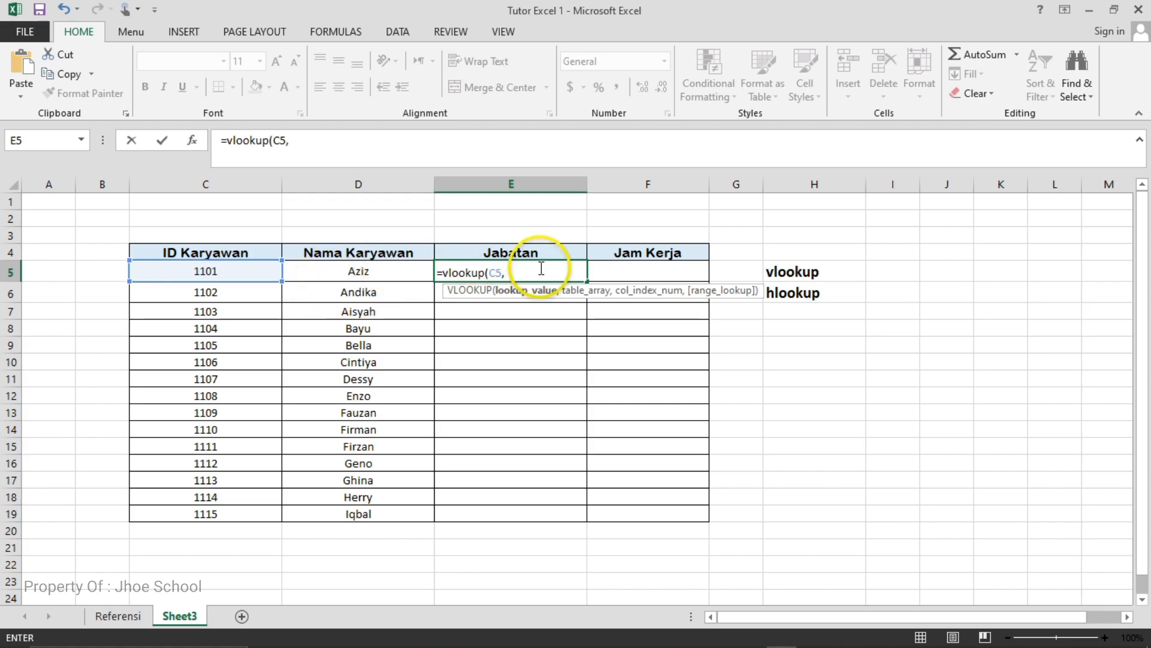
- Complete the E5 VLOOKUP with the absolute table array Referensi!$B$3:$D$18, column index 3 and range lookup 0
{"action": "left_click", "coordinate": [118, 616]}
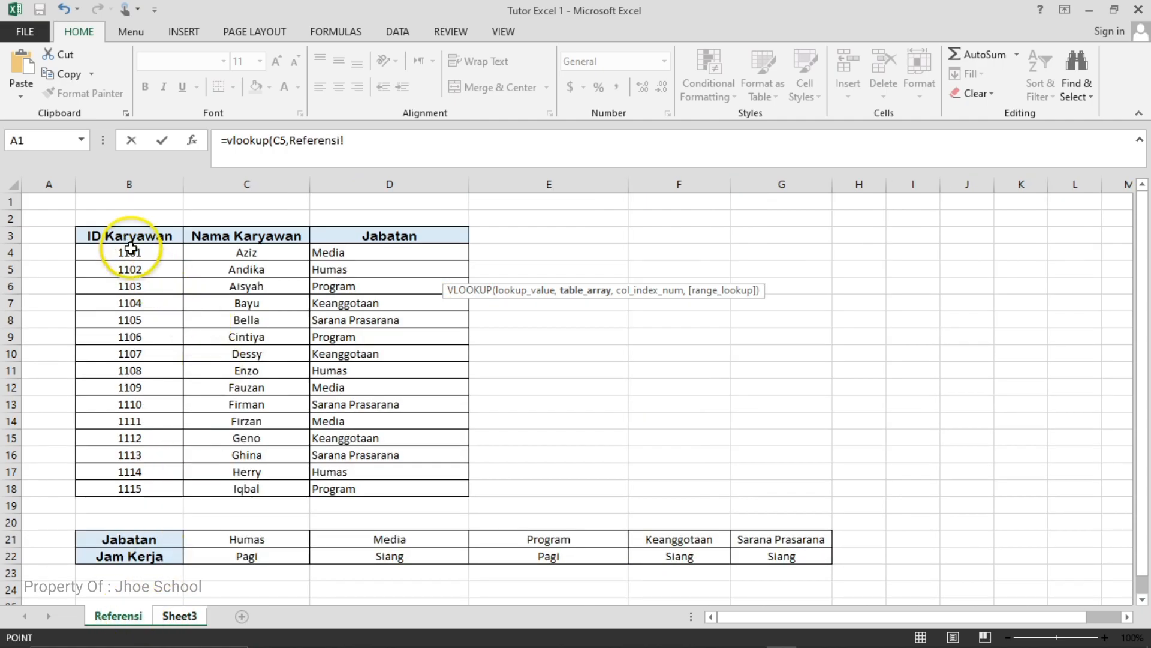
{"action": "left_click_drag", "start_coordinate": [110, 235], "coordinate": [377, 488]}
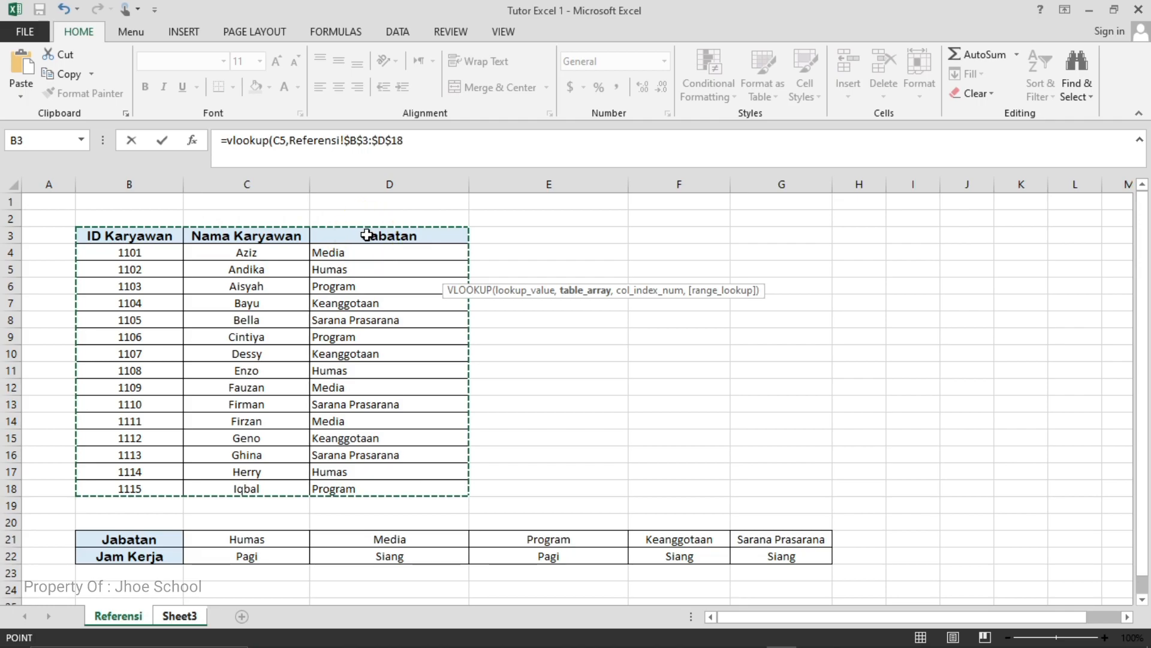
{"action": "type", "text": ","}
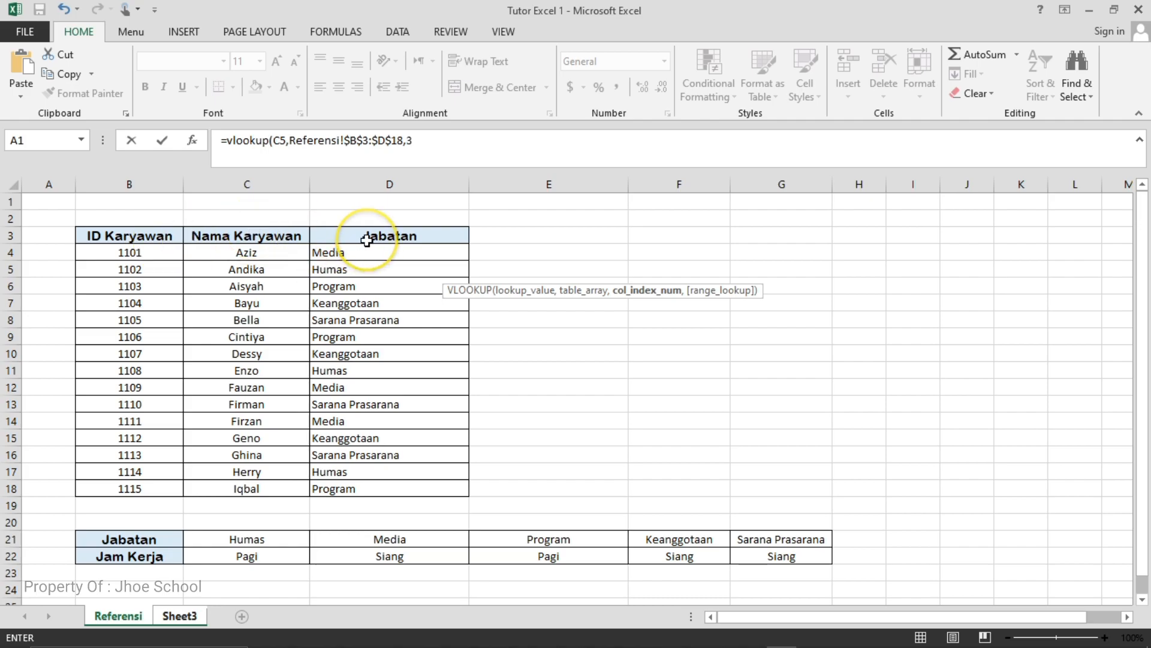
{"action": "type", "text": "3,"}
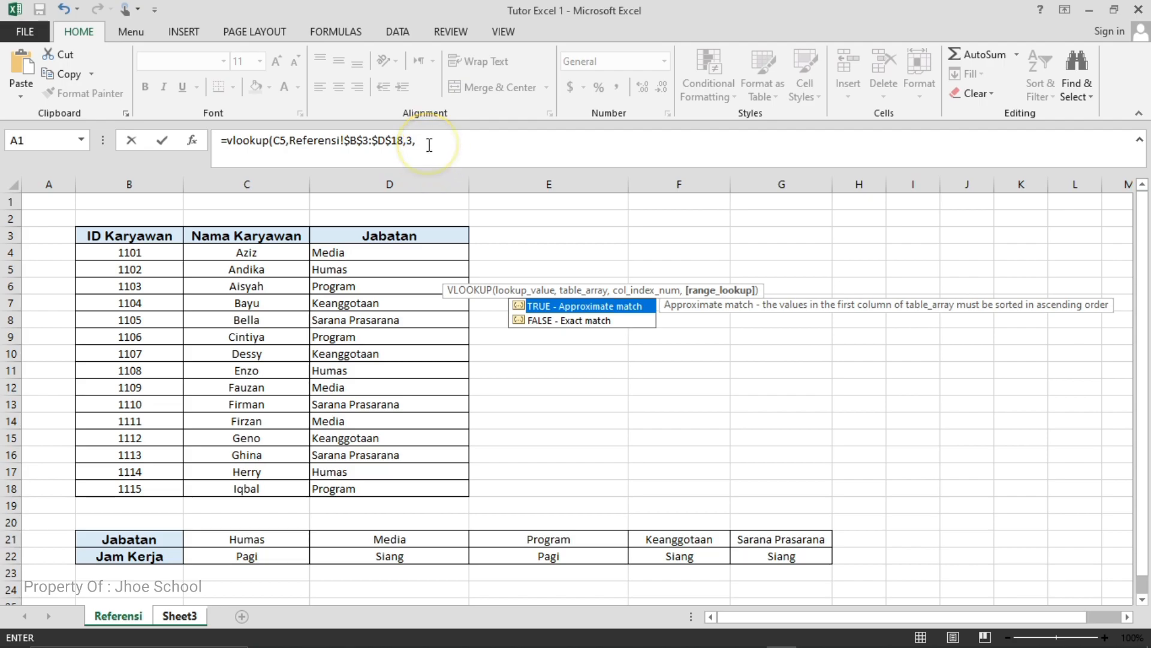
{"action": "type", "text": "0)"}
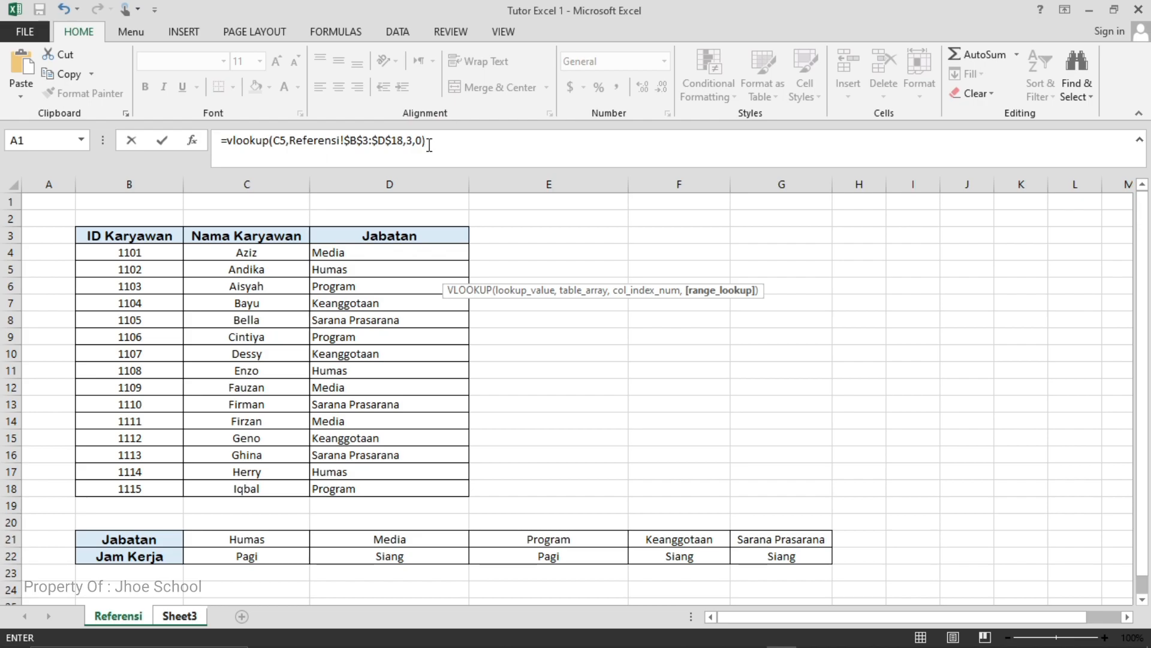
{"action": "left_click", "coordinate": [183, 616]}
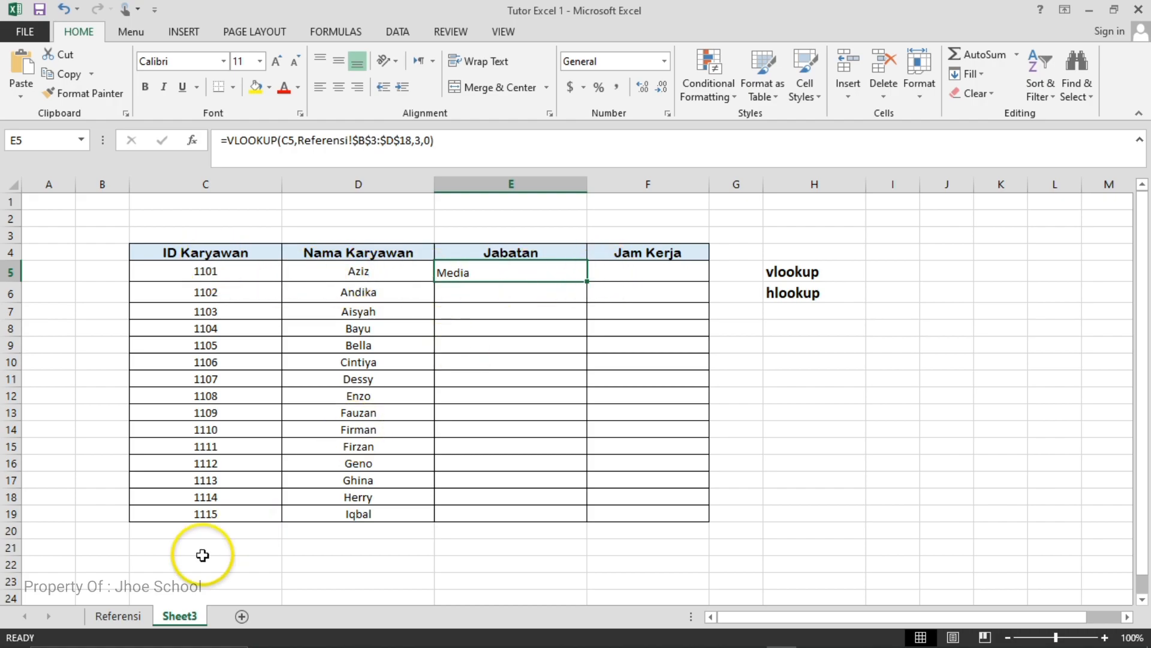
- Check the E5 position against the Referensi sheet and copy the E5 formula down the Jabatan column to E19
{"action": "left_click", "coordinate": [114, 617]}
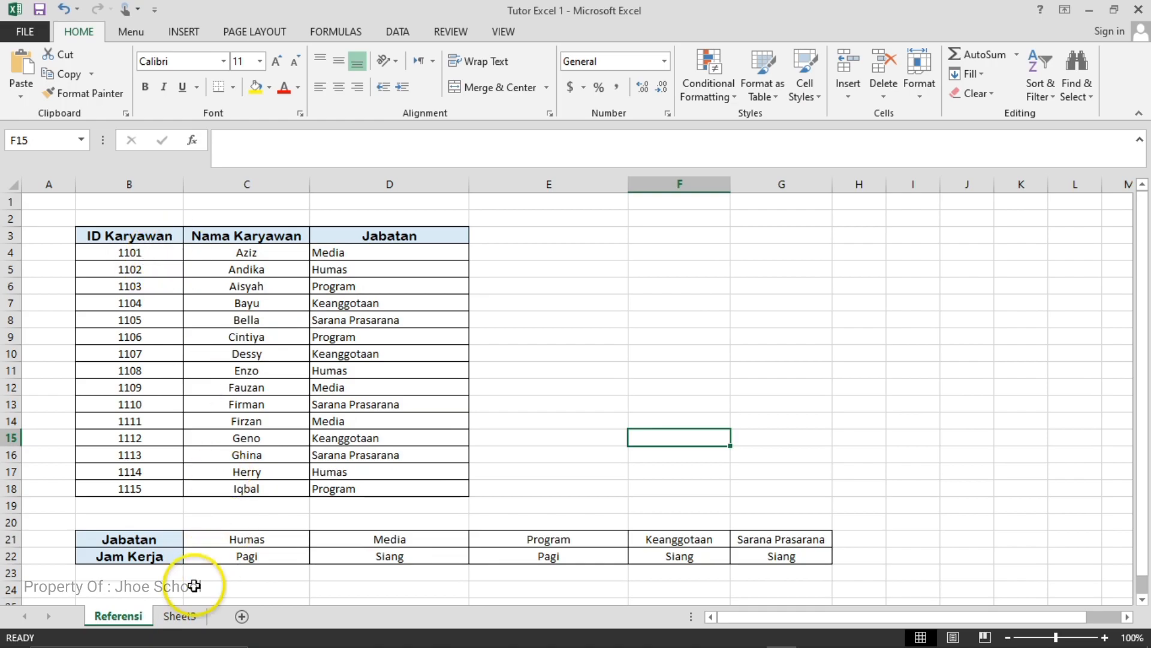
{"action": "left_click", "coordinate": [180, 616]}
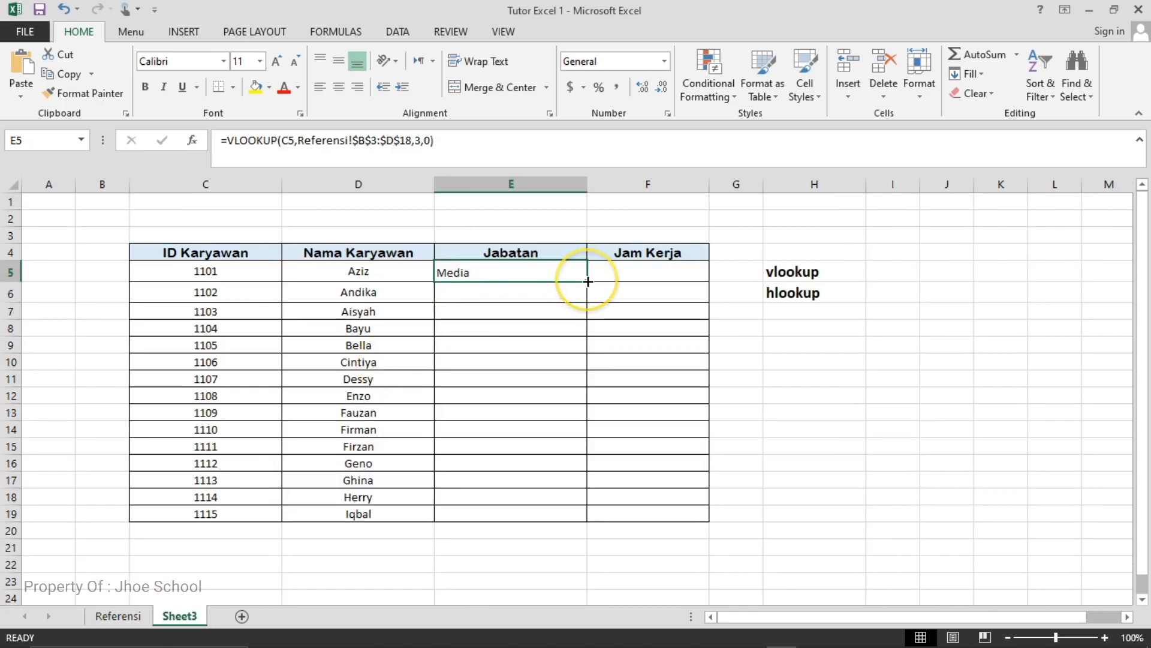
{"action": "left_click_drag", "start_coordinate": [588, 282], "coordinate": [584, 521]}
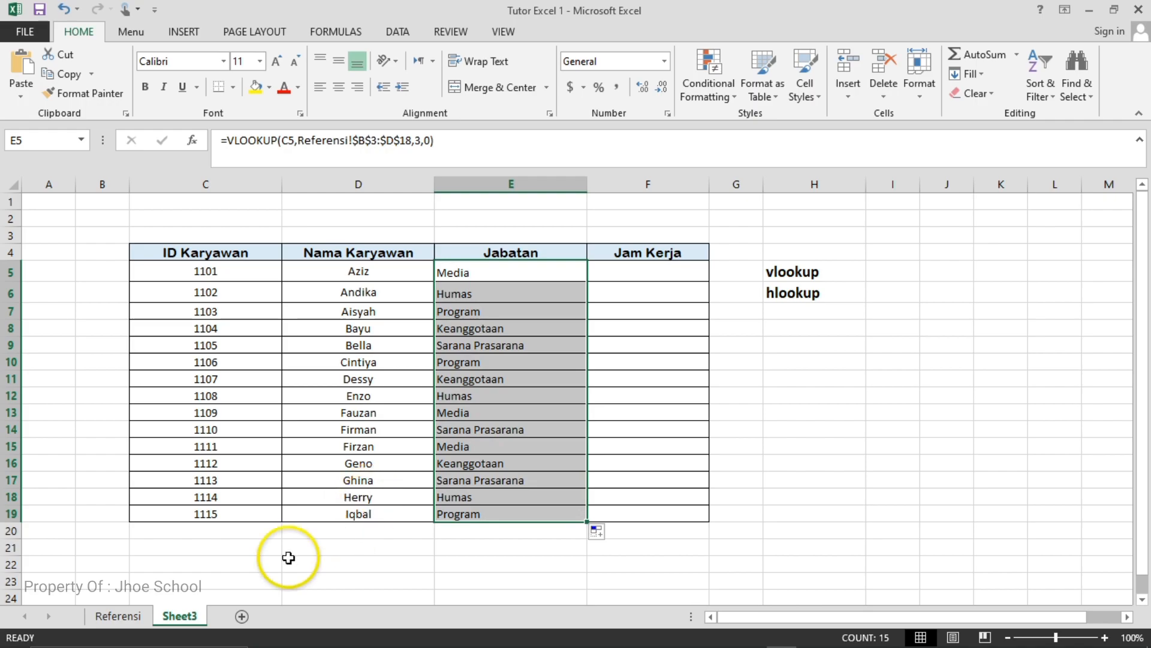
- Compare the Jabatan column with the Referensi sheet, then examine the lookup labels and the horizontal Jabatan and Jam Kerja table
{"action": "left_click", "coordinate": [118, 616]}
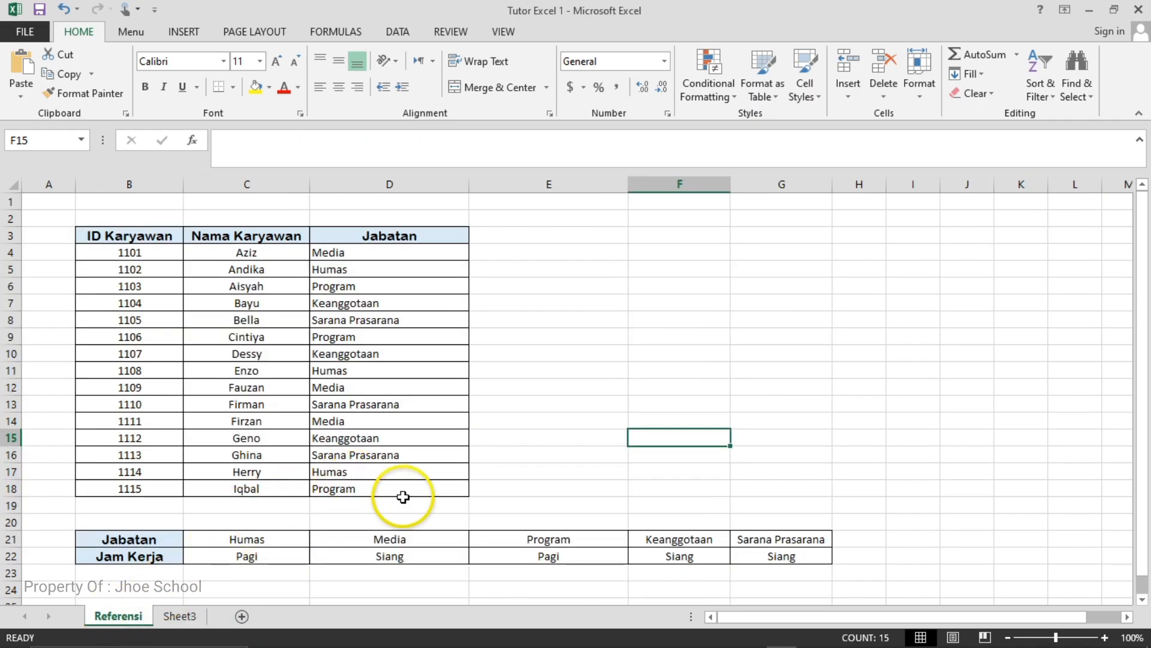
{"action": "mouse_move", "coordinate": [809, 637]}
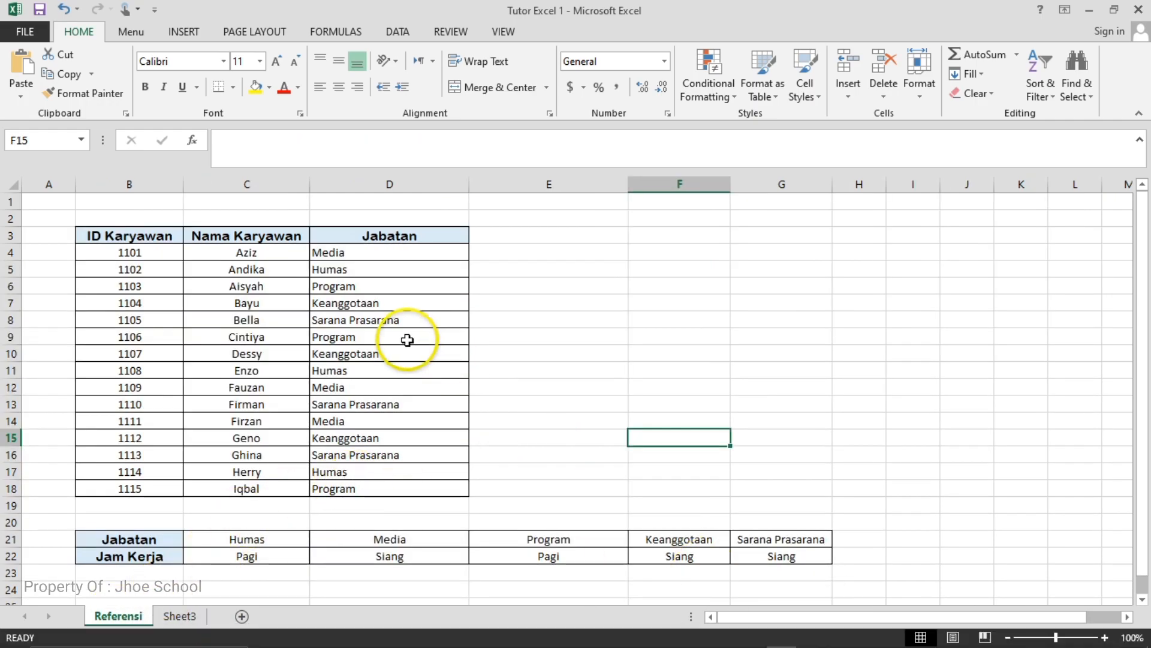
{"action": "left_click", "coordinate": [186, 617]}
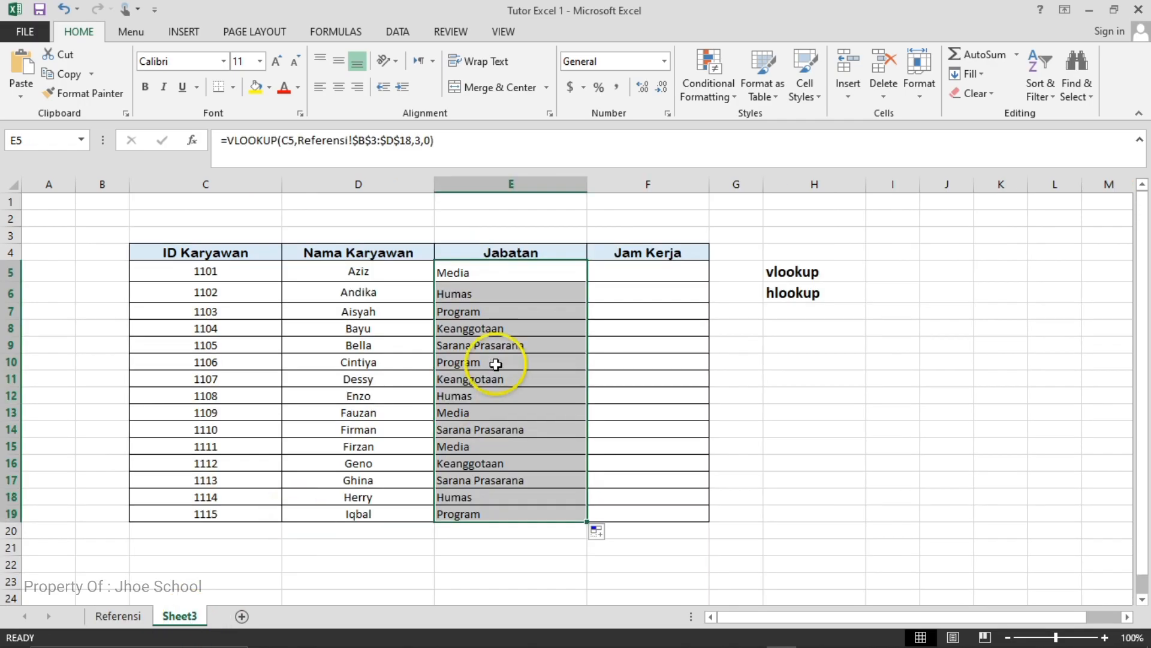
{"action": "left_click", "coordinate": [787, 271]}
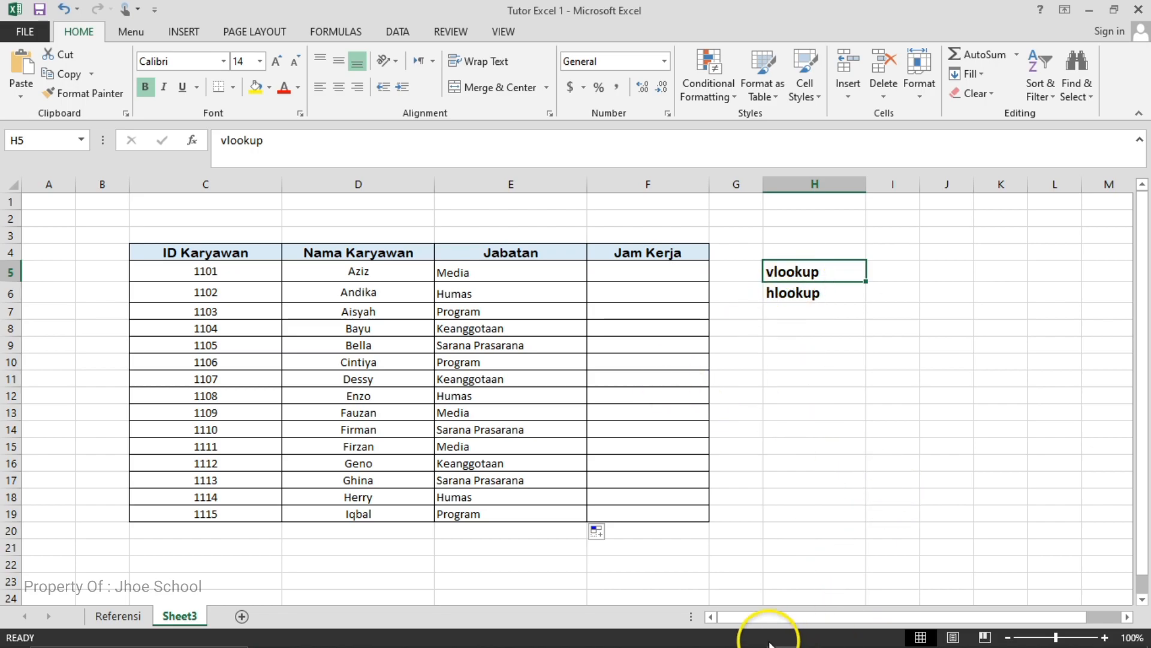
{"action": "mouse_move", "coordinate": [824, 640]}
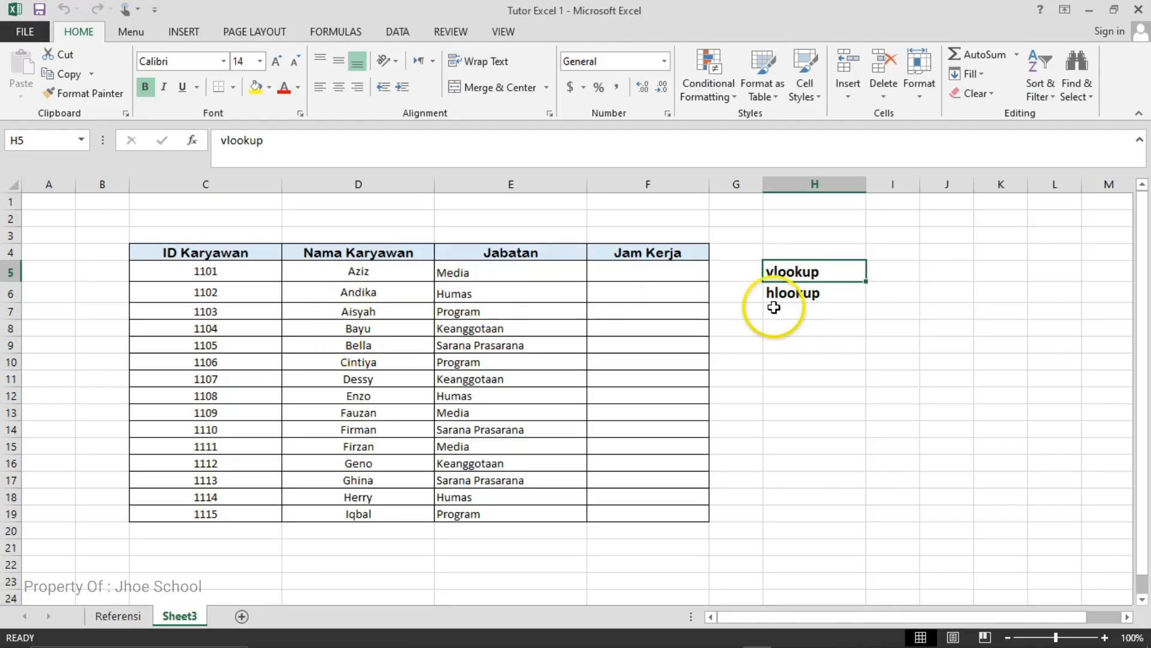
{"action": "left_click", "coordinate": [797, 293]}
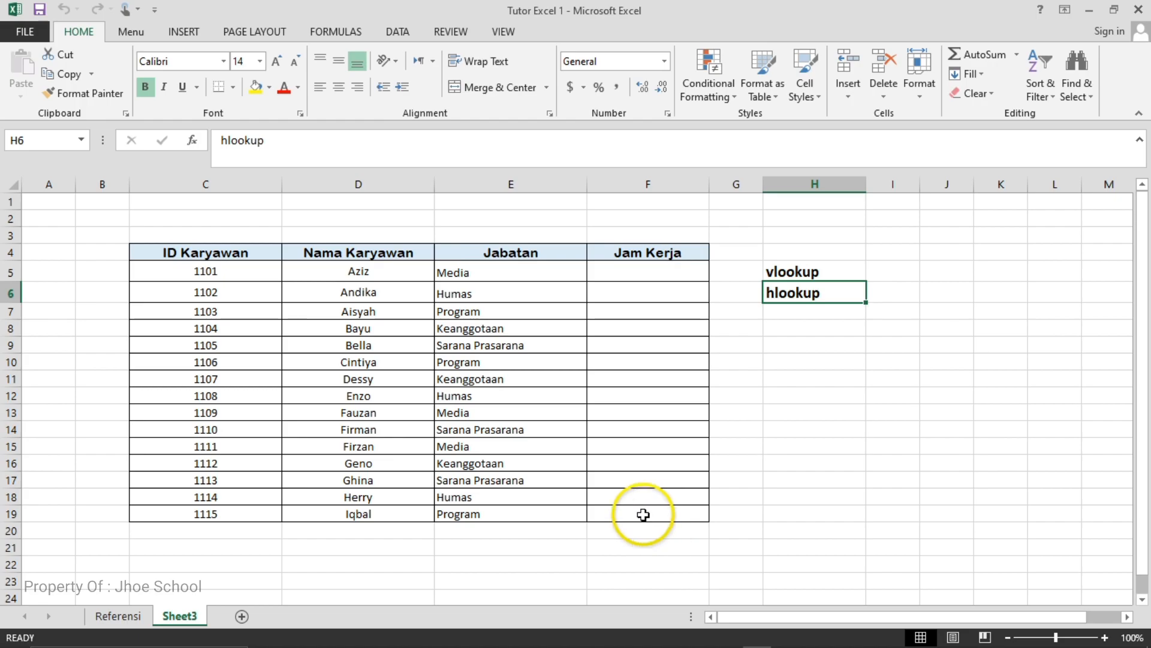
{"action": "left_click", "coordinate": [116, 618]}
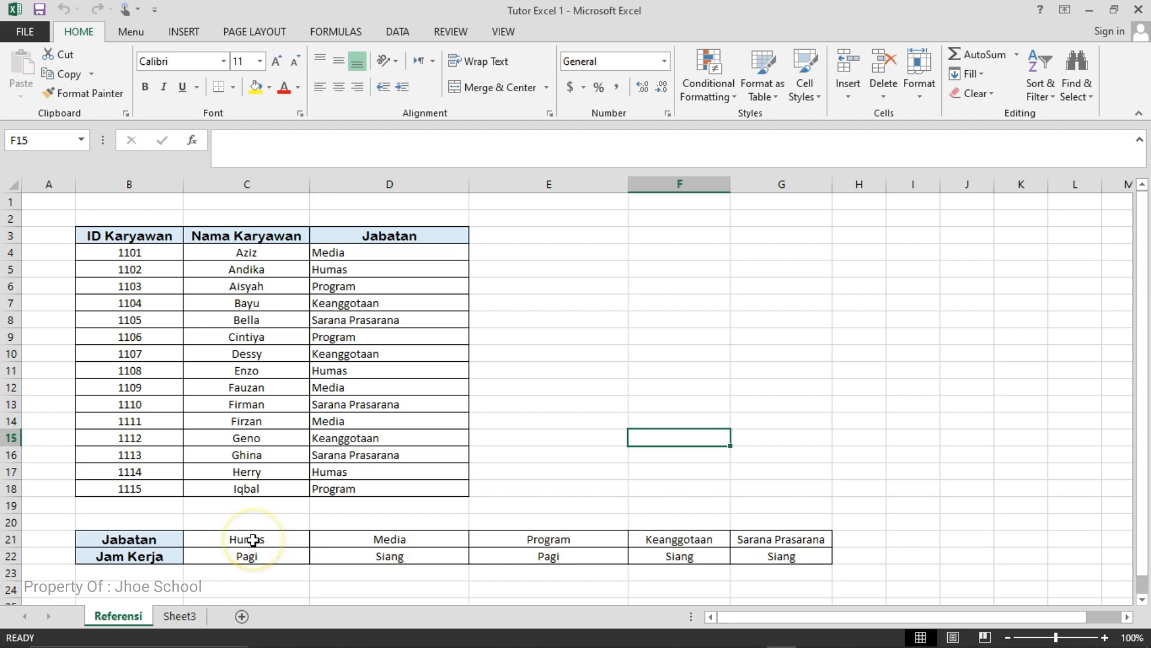
{"action": "left_click", "coordinate": [161, 621]}
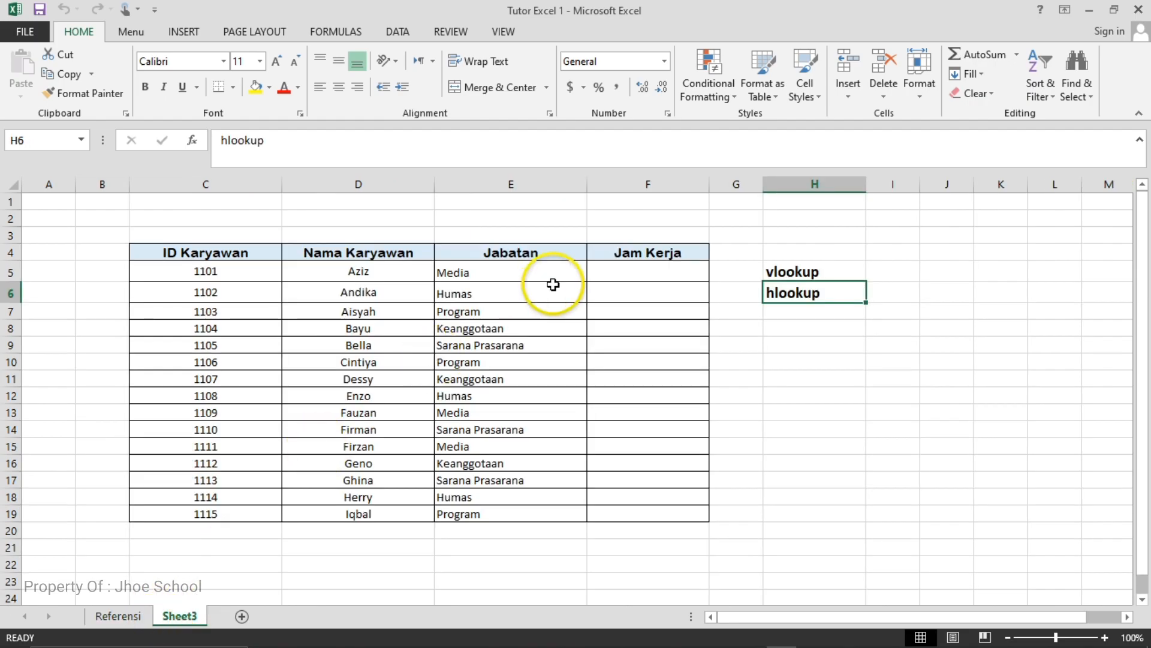
- Start an HLOOKUP formula in F5 of the Jam Kerja column on Sheet3 with E5 as the lookup value
{"action": "left_click", "coordinate": [626, 274]}
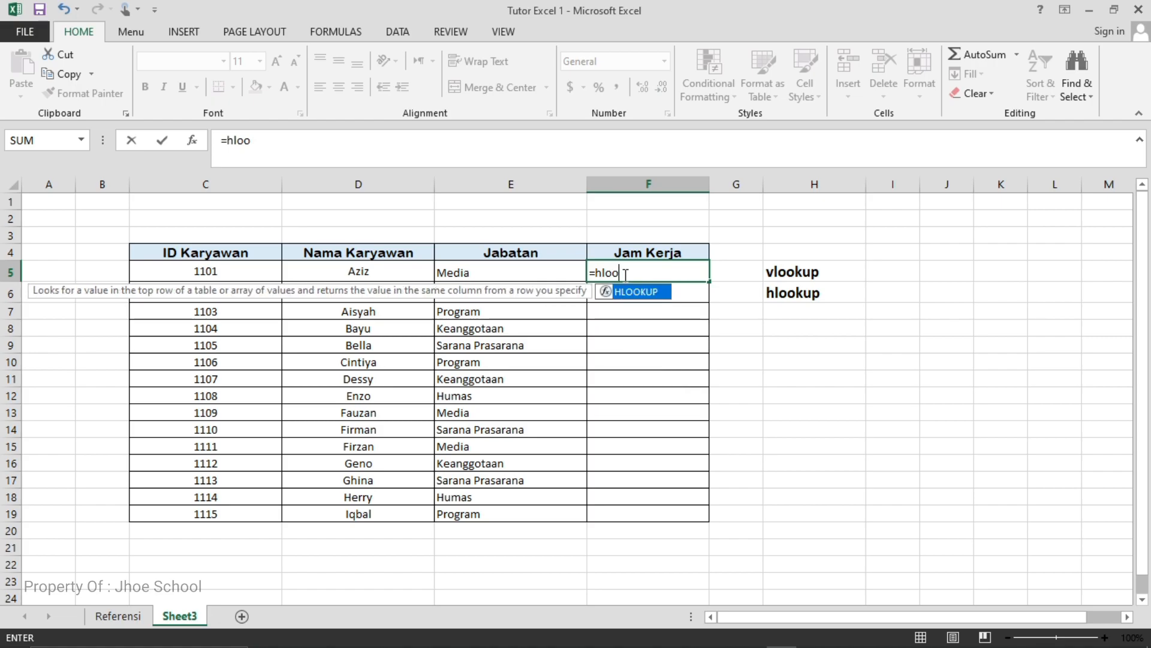
{"action": "type", "text": "k"}
{"action": "type", "text": "uo"}
{"action": "type", "text": "p("}
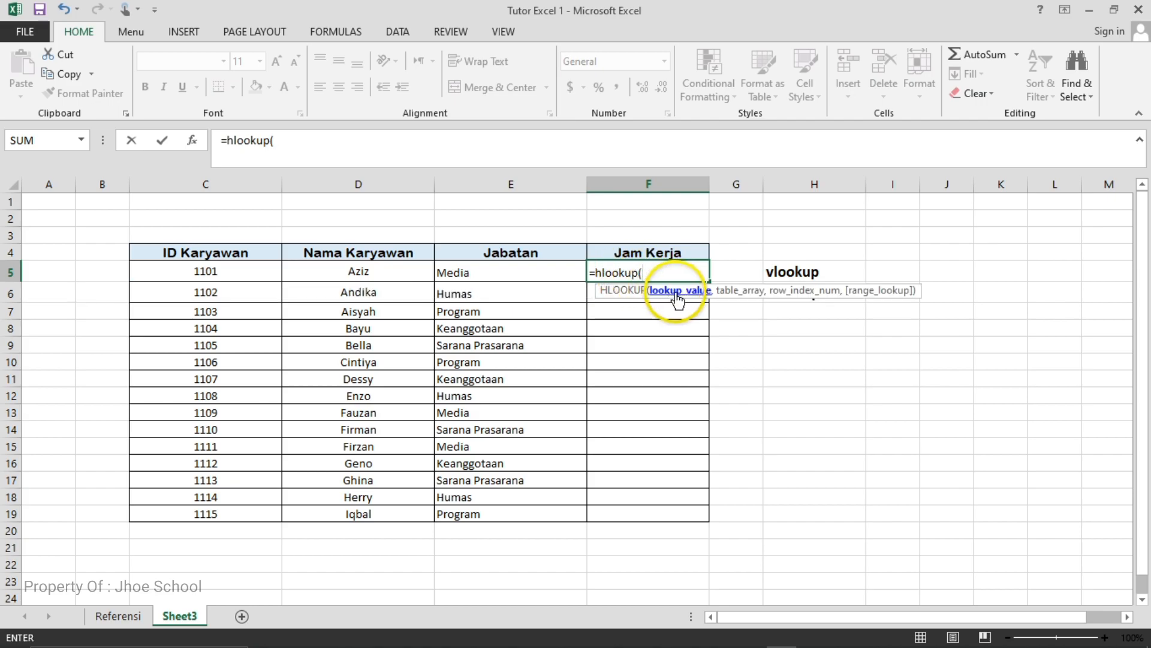
{"action": "left_click", "coordinate": [465, 276]}
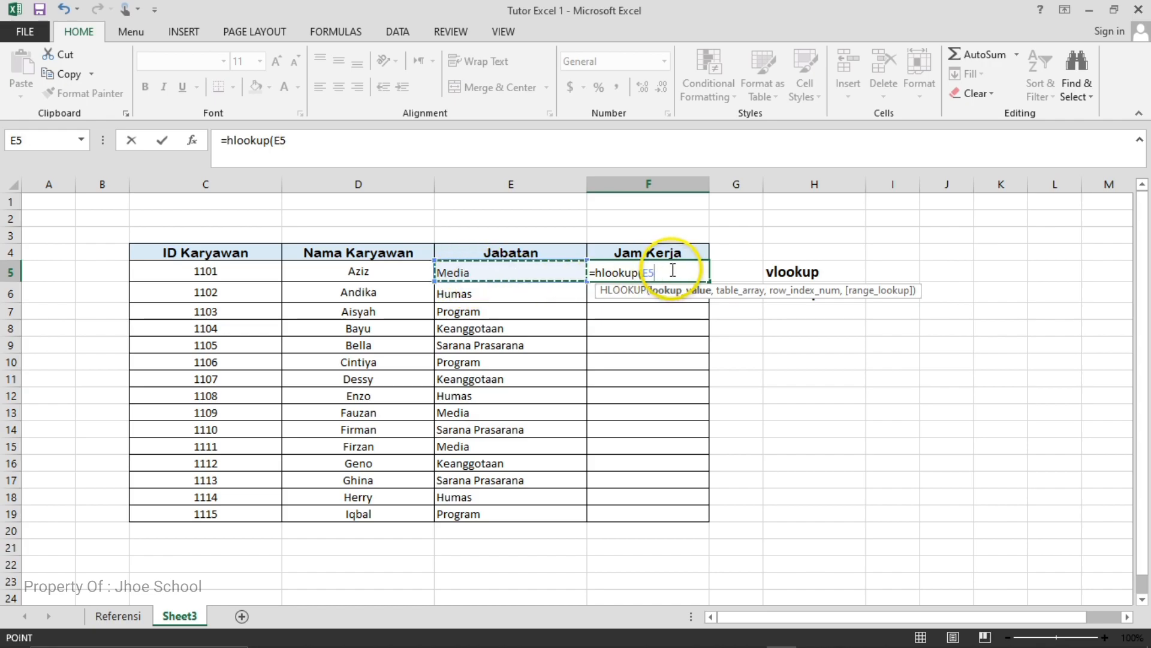
{"action": "type", "text": ","}
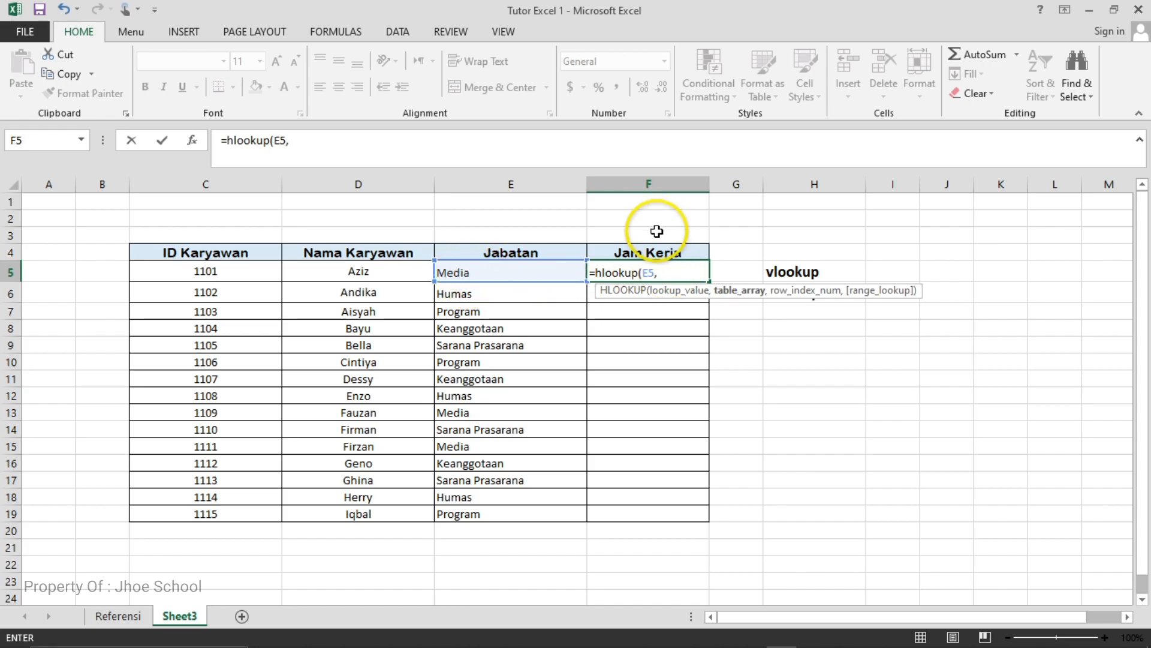
- Complete the F5 HLOOKUP with the absolute table array Referensi!$B$21:$G$22, row index 2 and range lookup 0
{"action": "left_click", "coordinate": [116, 617]}
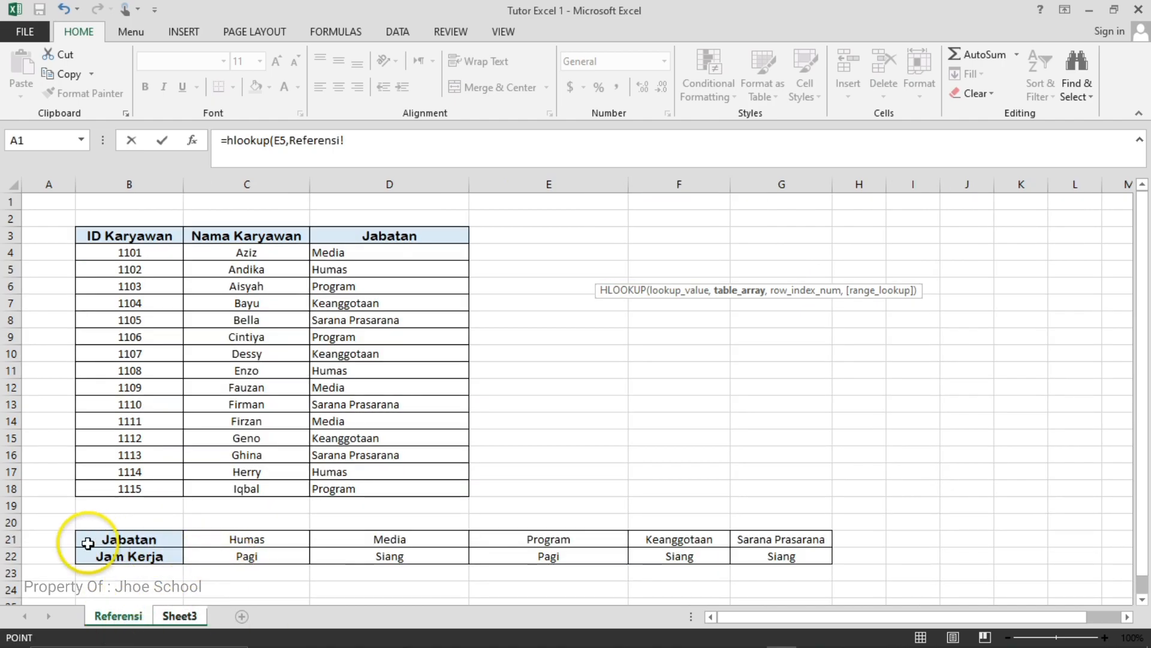
{"action": "left_click_drag", "start_coordinate": [90, 540], "coordinate": [93, 560]}
{"action": "left_click_drag", "start_coordinate": [238, 562], "coordinate": [780, 553]}
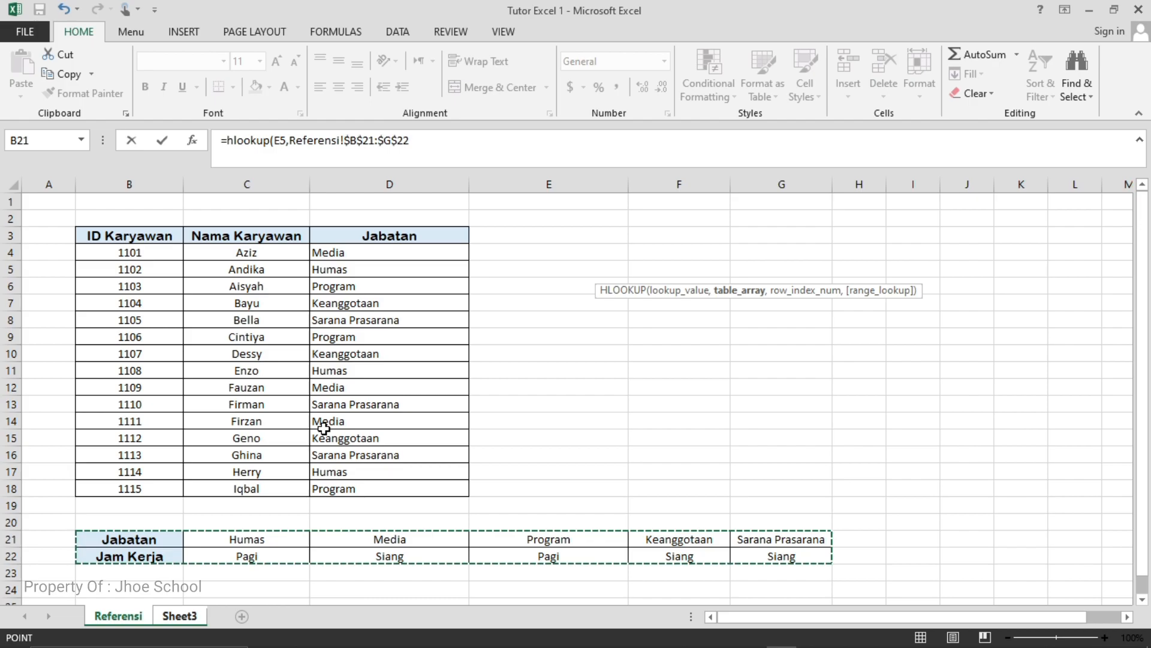
{"action": "type", "text": ",2,"}
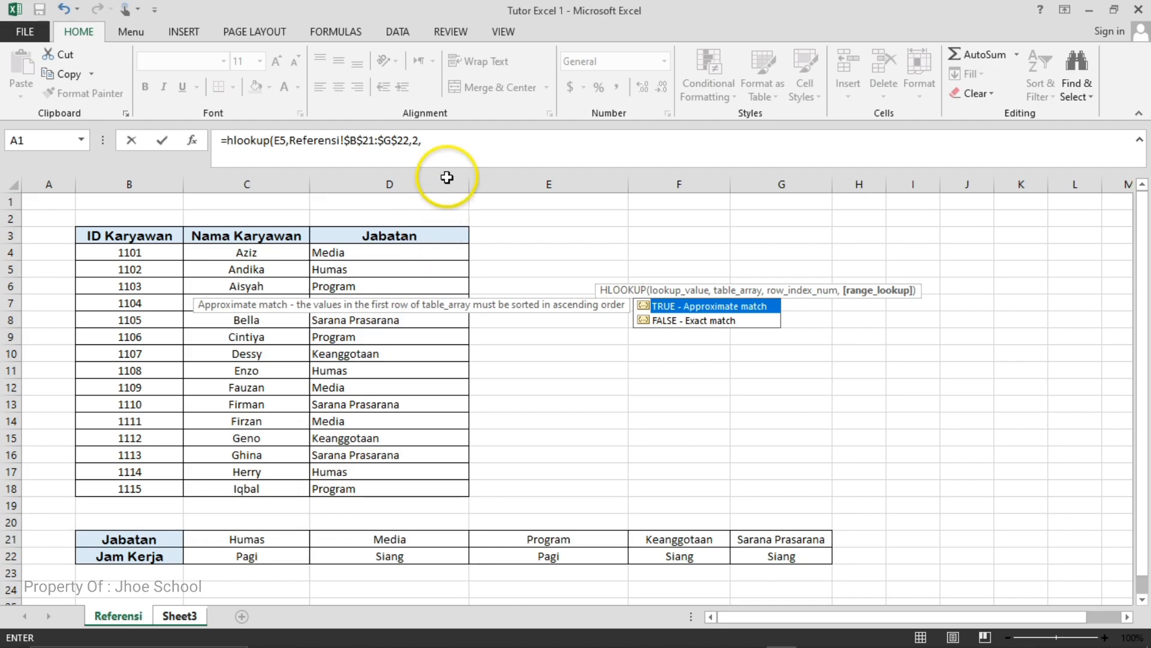
{"action": "type", "text": "0"}
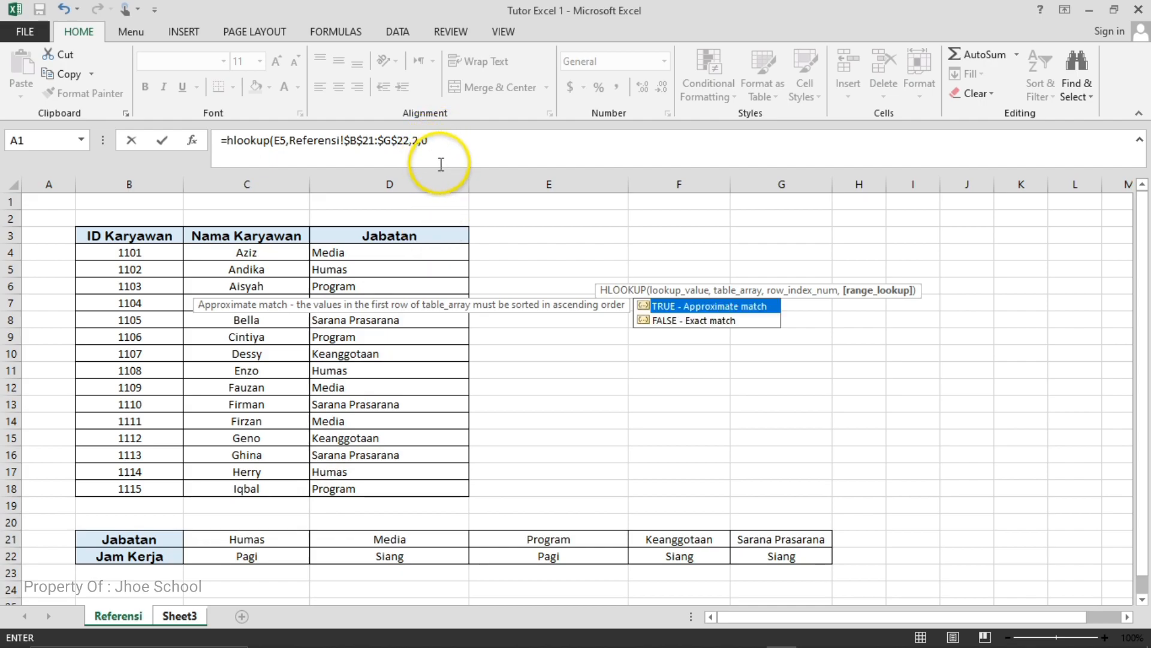
{"action": "type", "text": ")"}
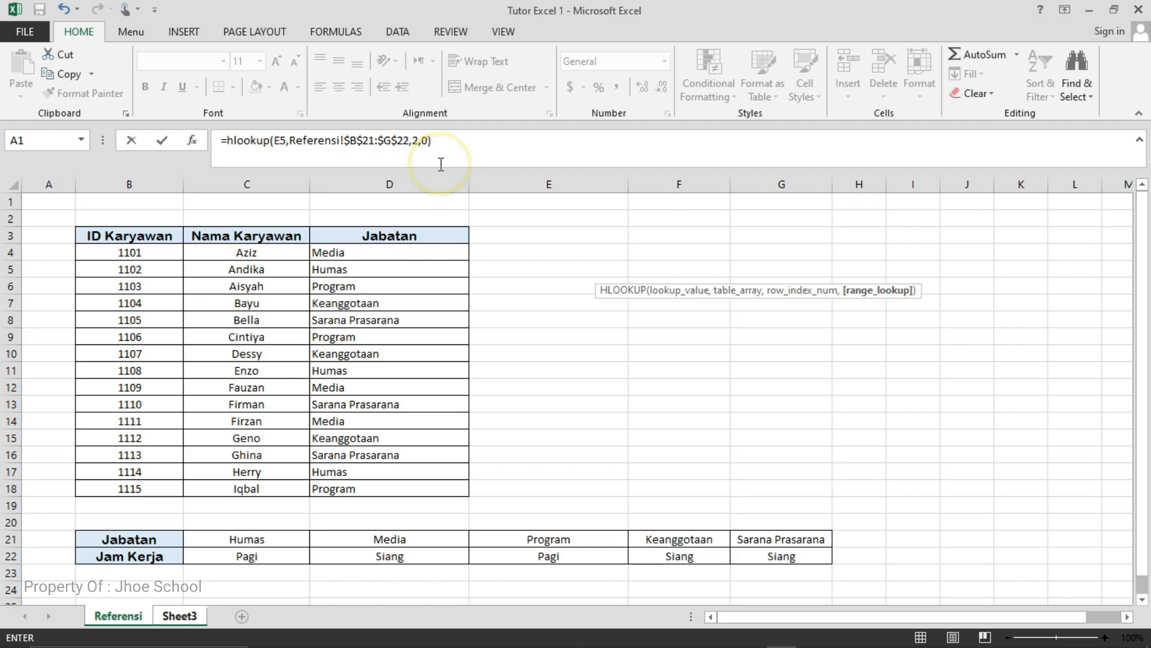
{"action": "left_click", "coordinate": [178, 616]}
{"action": "key", "text": "Return"}
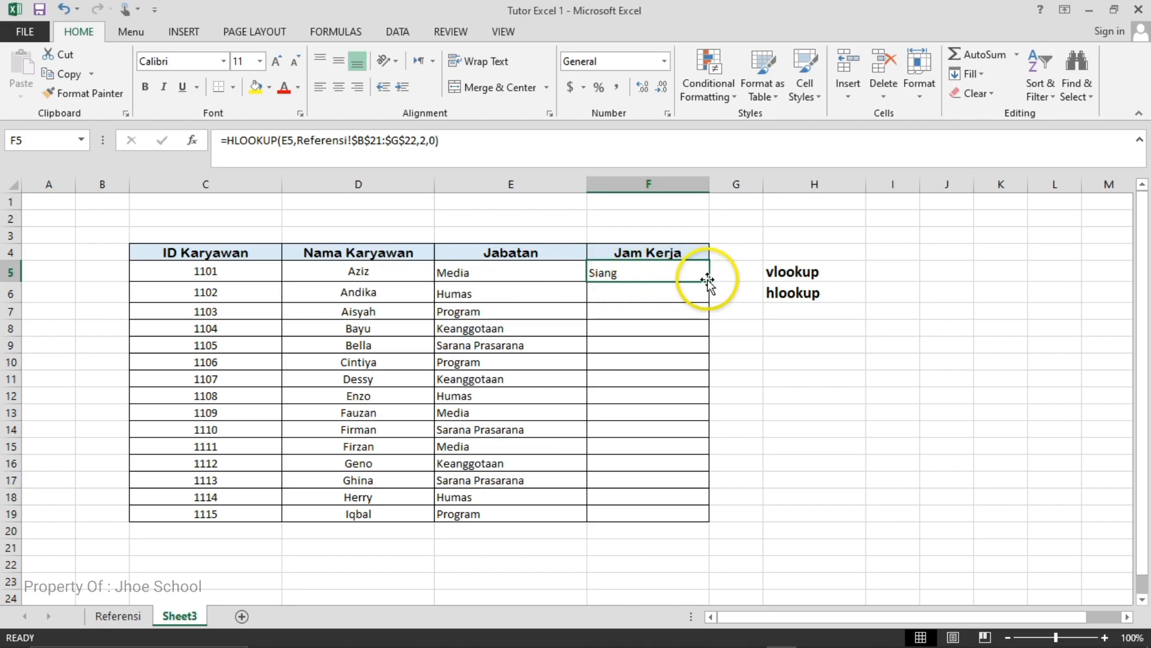
- Copy the F5 formula down the Jam Kerja column to F19 and check the working hours against the horizontal table on Referensi
{"action": "left_click_drag", "start_coordinate": [712, 279], "coordinate": [734, 522]}
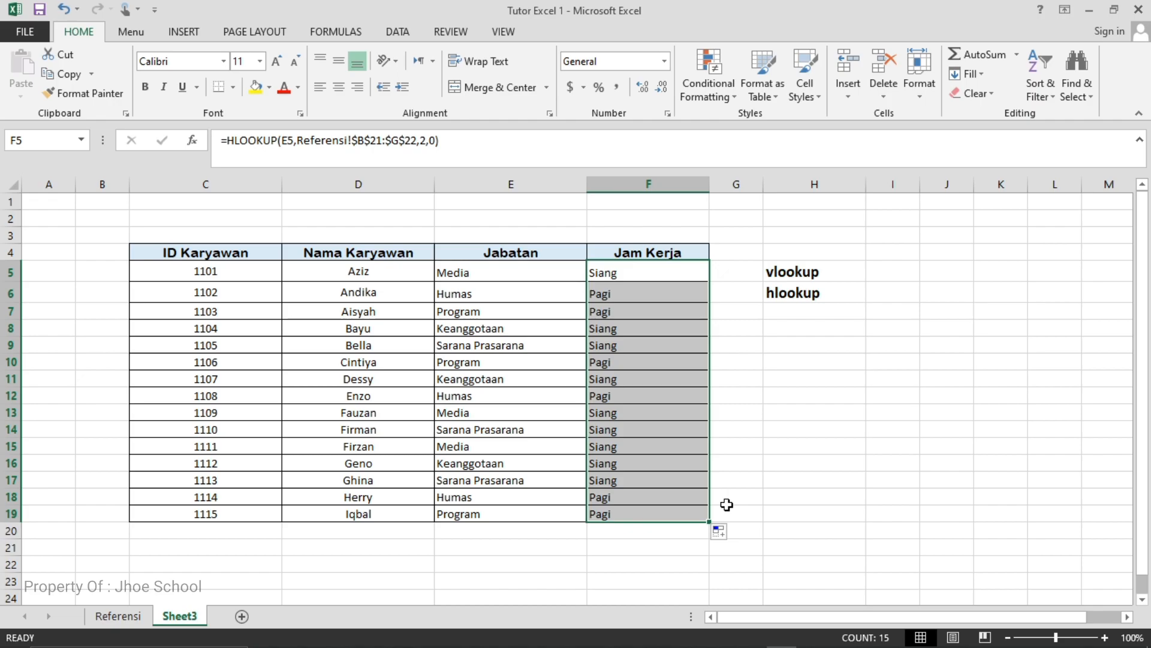
{"action": "left_click", "coordinate": [779, 445]}
{"action": "left_click", "coordinate": [609, 271]}
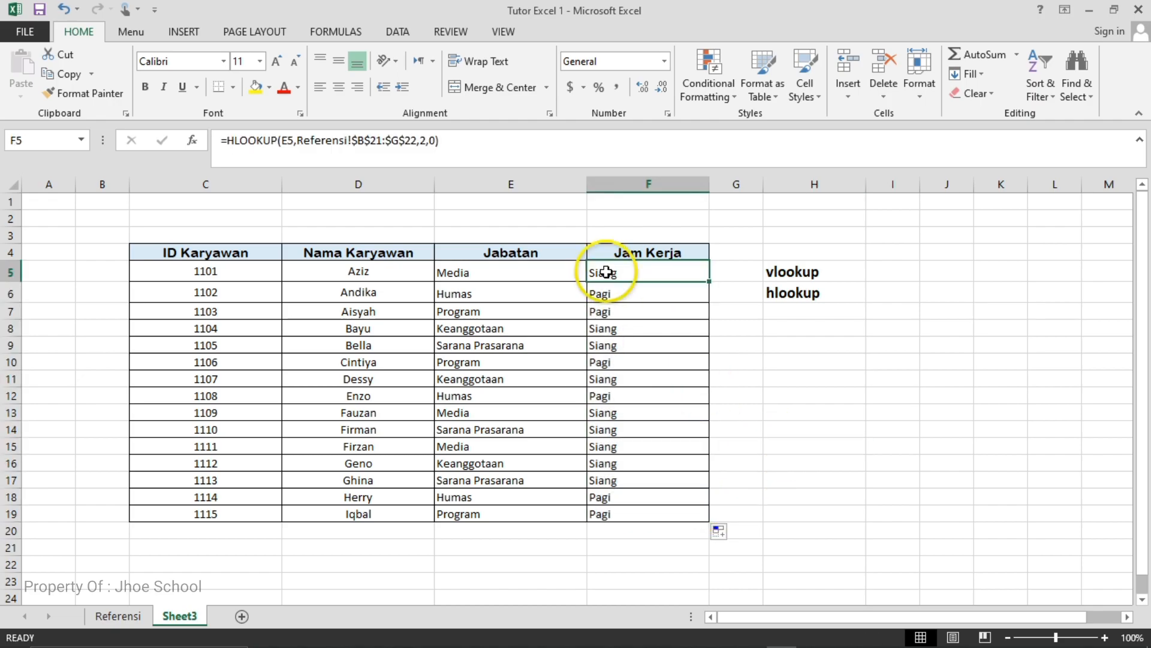
{"action": "left_click", "coordinate": [113, 617]}
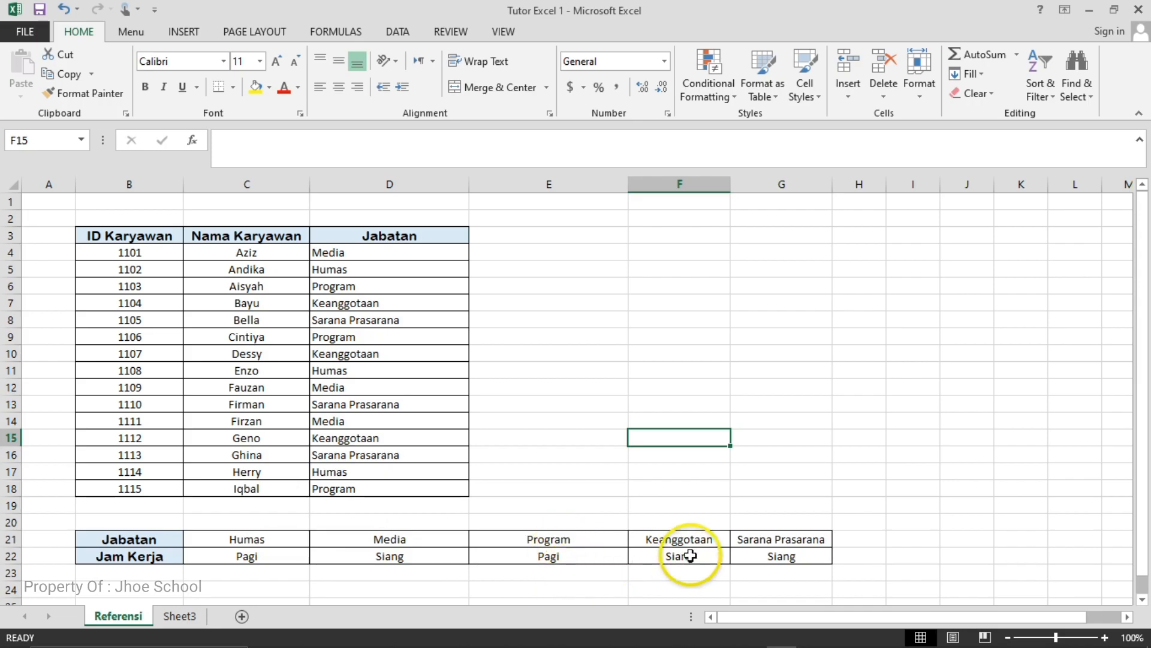
{"action": "left_click", "coordinate": [184, 615]}
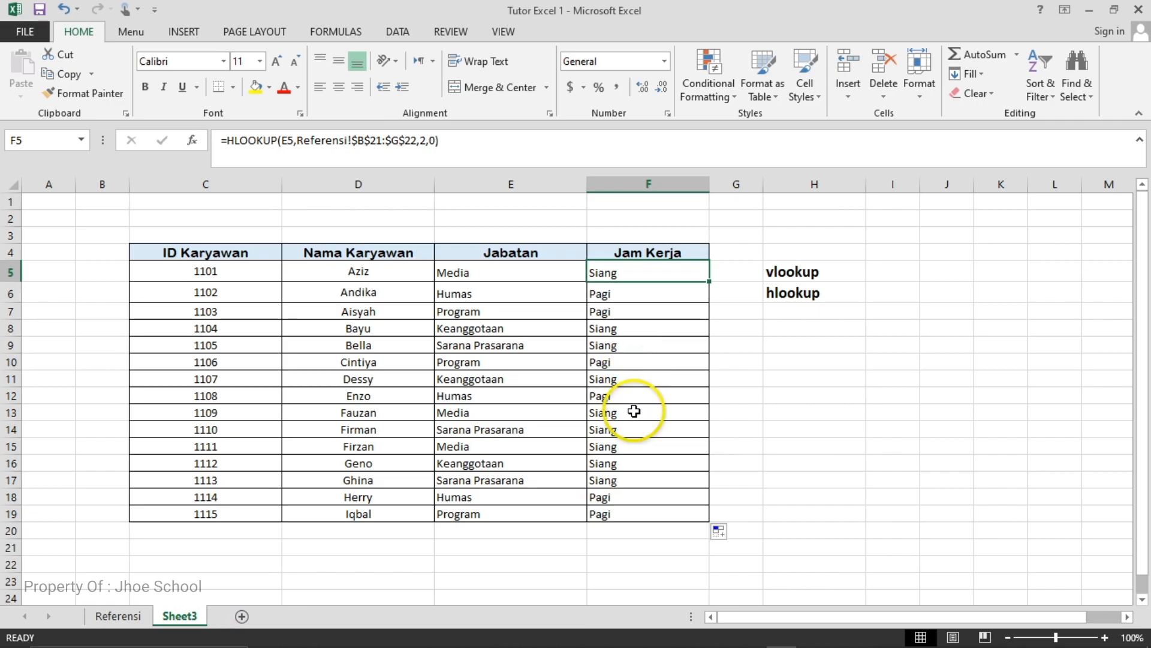